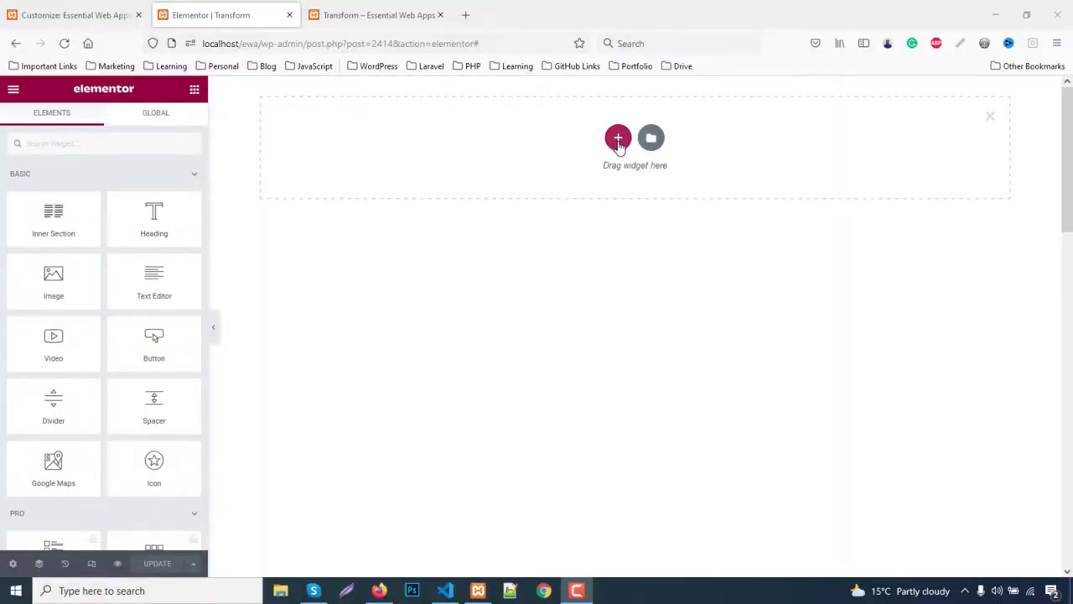
Step: Add a two-column section with a narrow left and wide right column, unlink its margins and set the top margin to 150 px
click(618, 139)
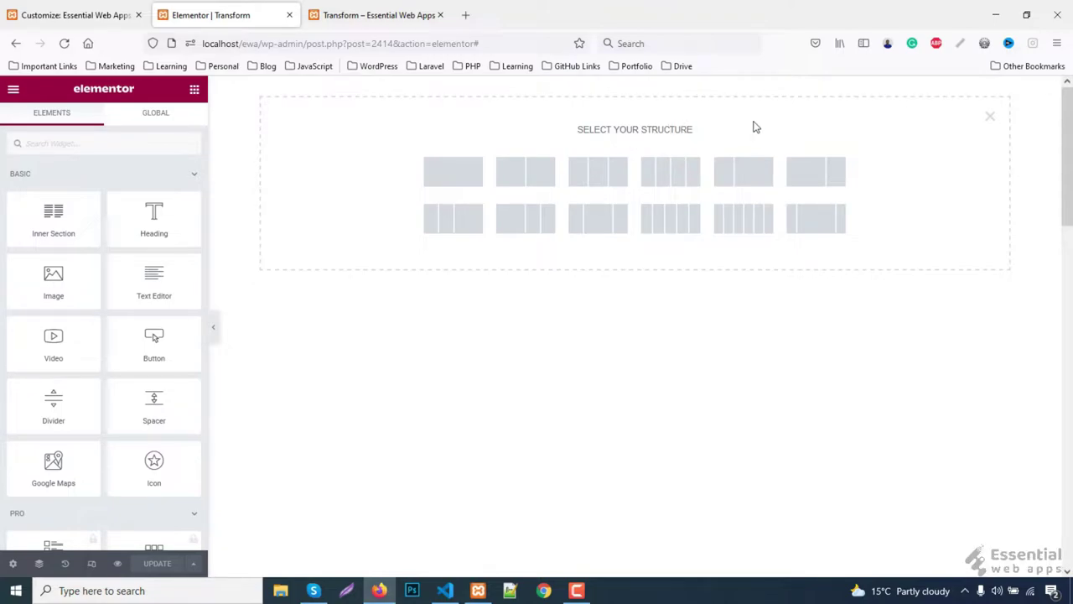
click(754, 179)
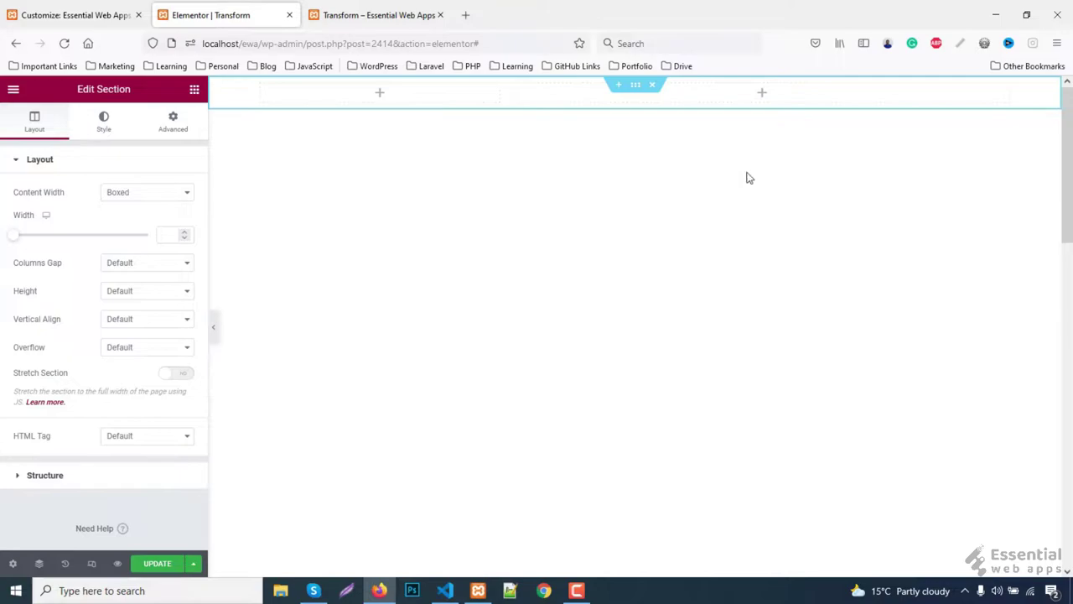
click(173, 122)
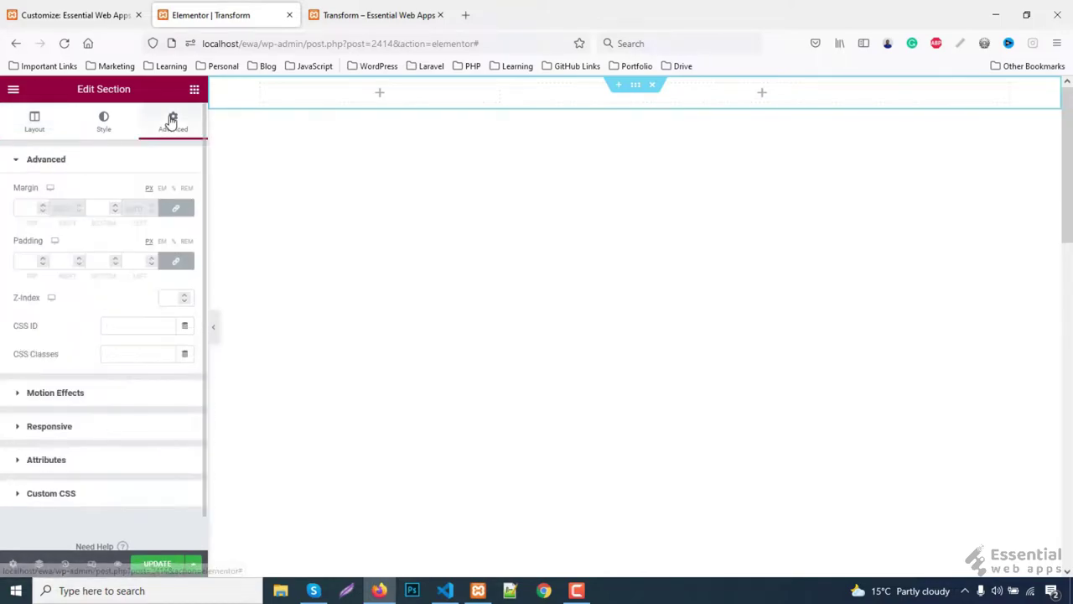
click(177, 209)
click(20, 208)
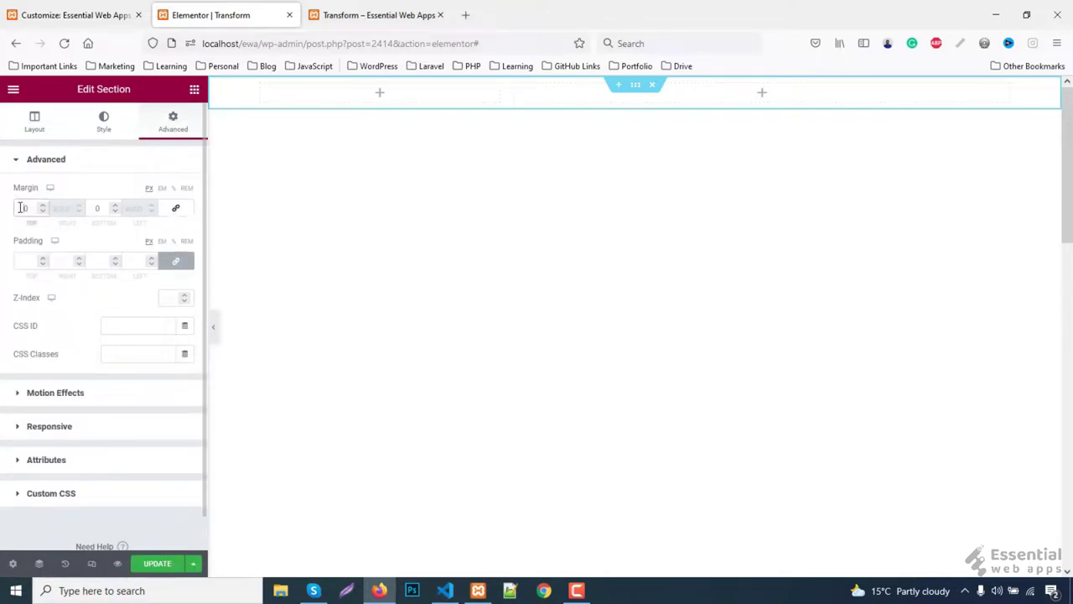
text(150)
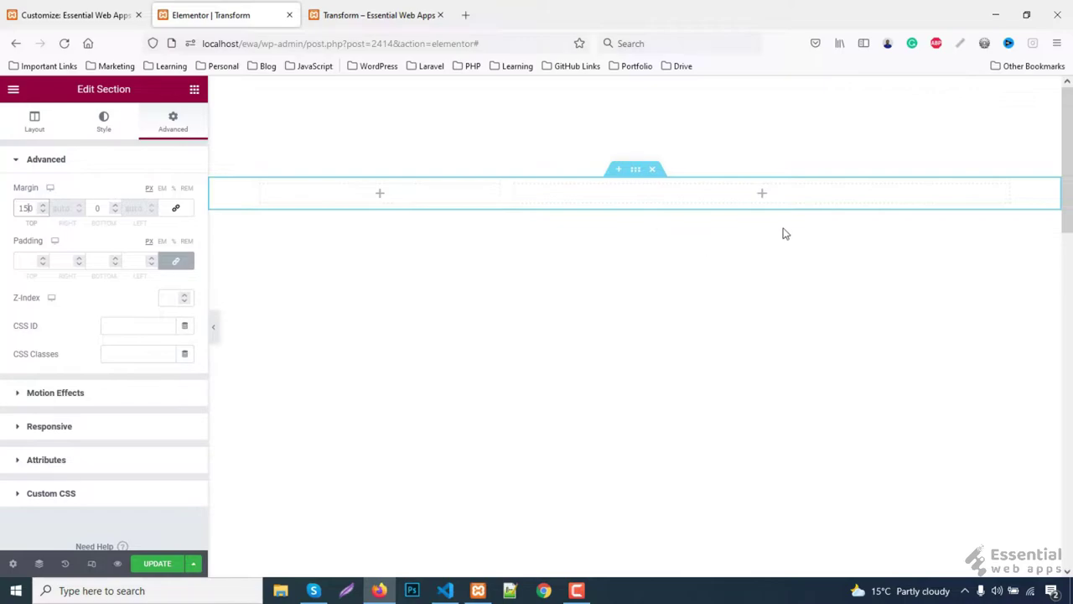
Step: Add an Icon List widget to the narrow left column and remove its second and third items
click(194, 89)
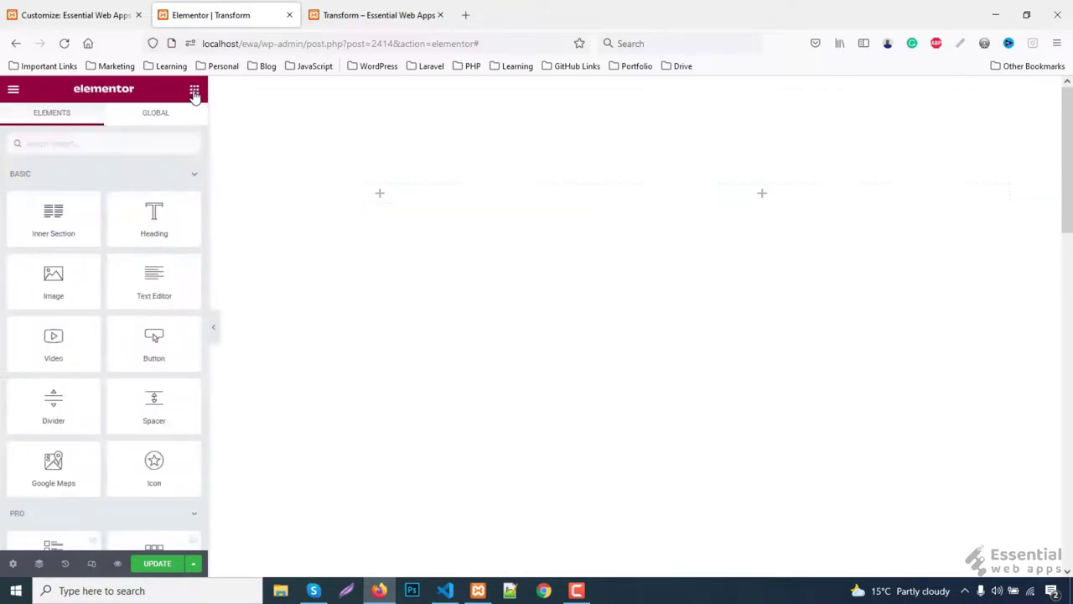
text(list)
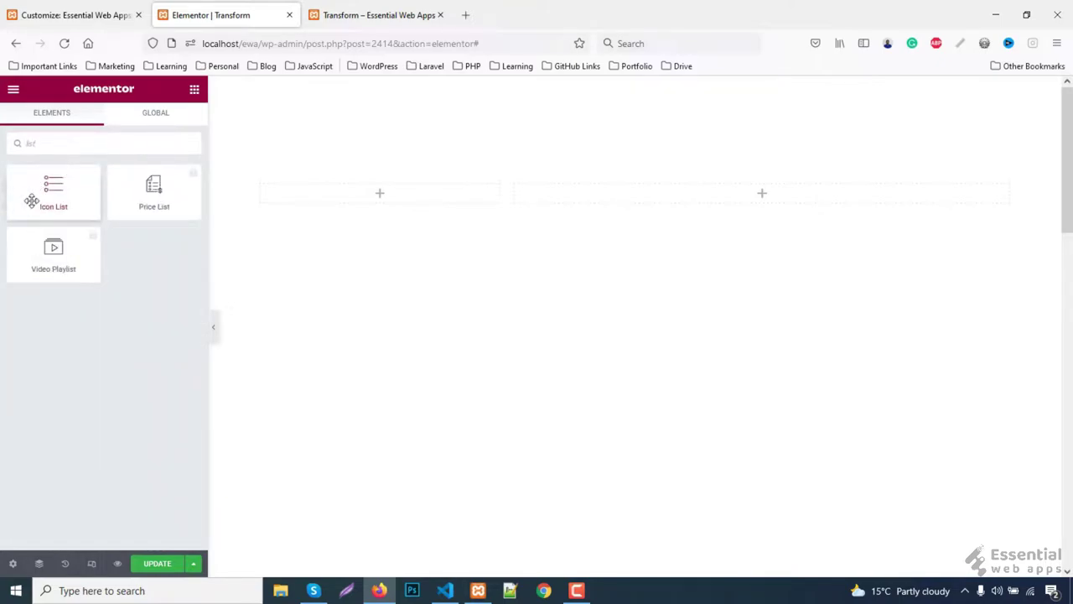
drag(65, 192, 401, 206)
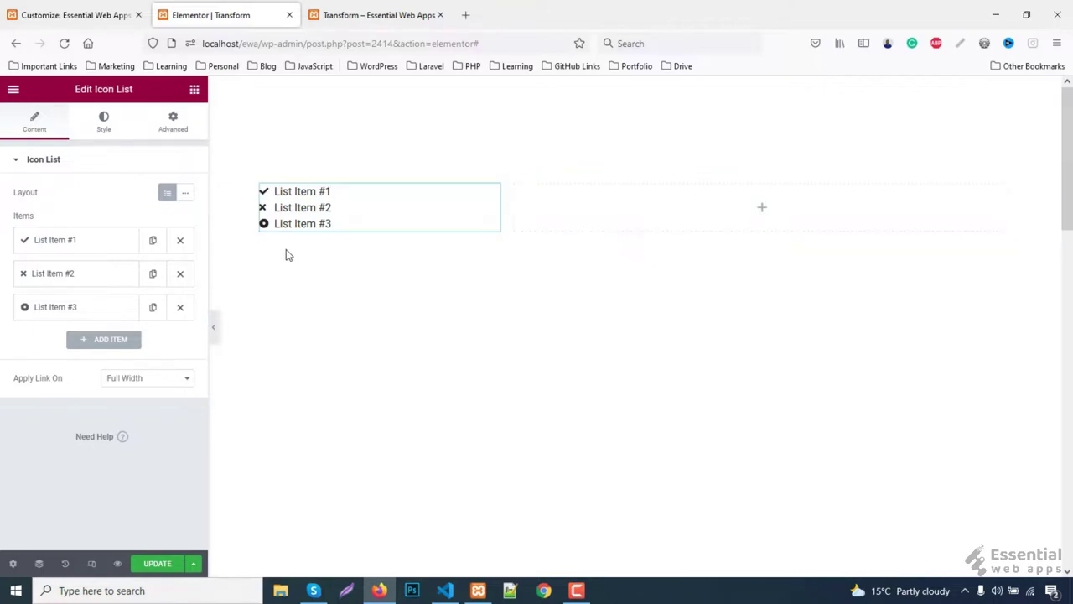
click(181, 274)
click(181, 274)
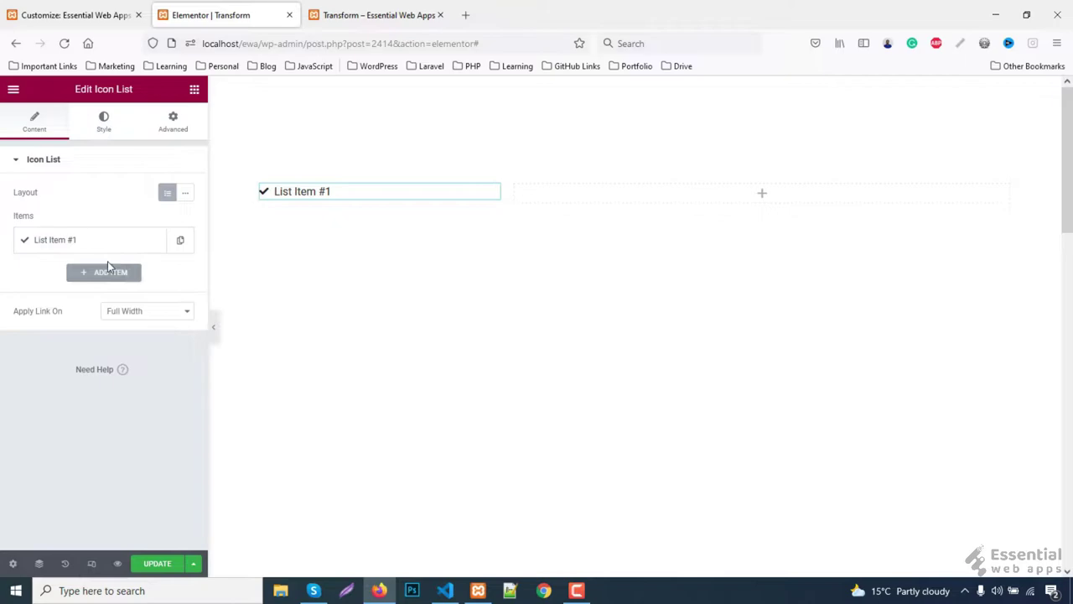
Step: Rename the remaining icon list item as Home and give it the Home icon from the icon library
click(54, 248)
drag(89, 288, 7, 282)
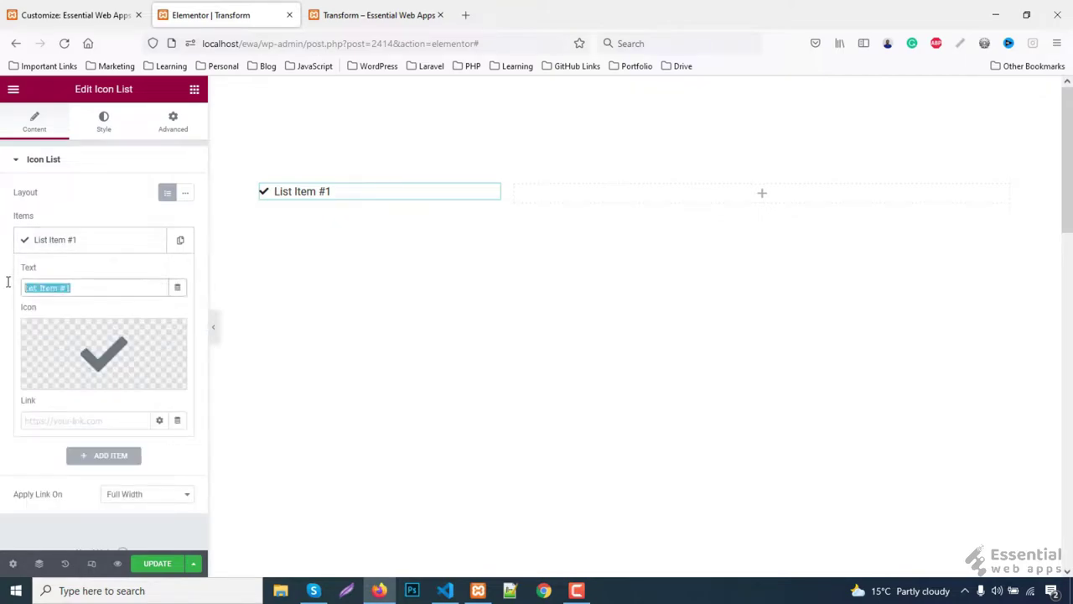
text(Home)
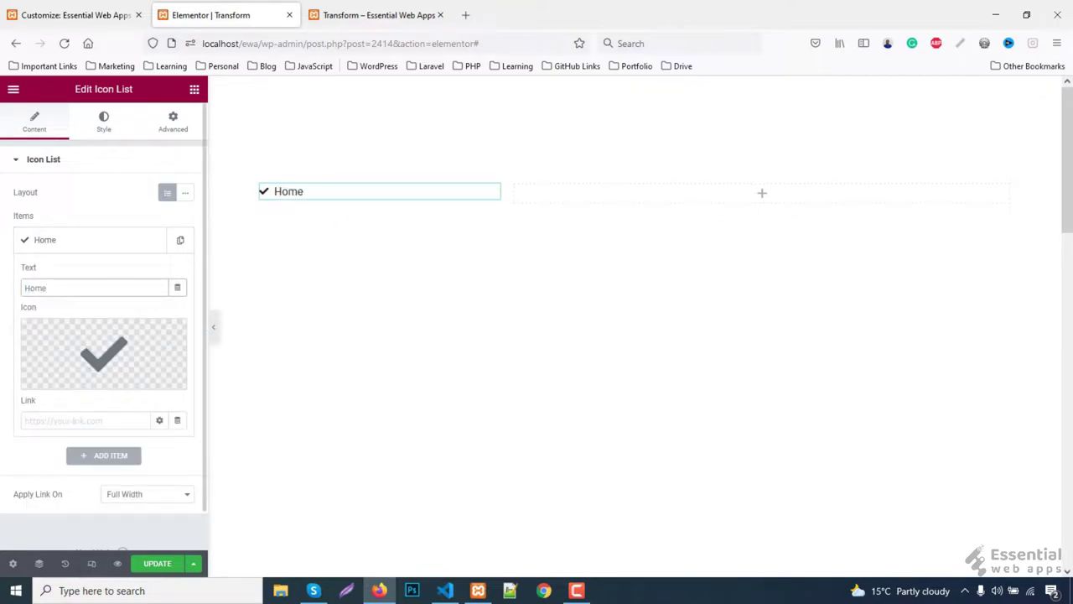
mouse_move(118, 352)
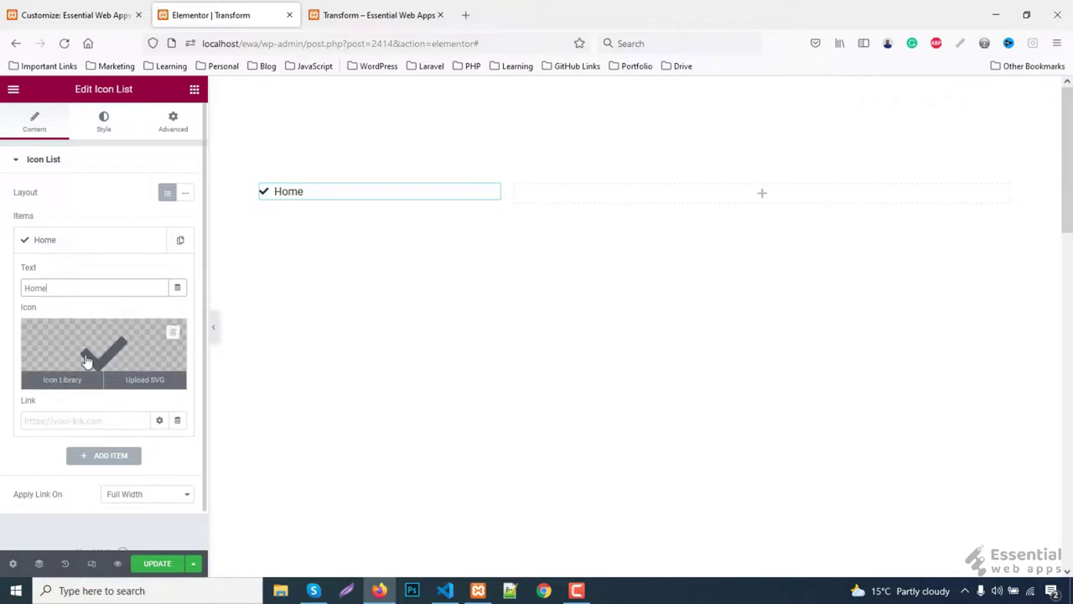
click(86, 360)
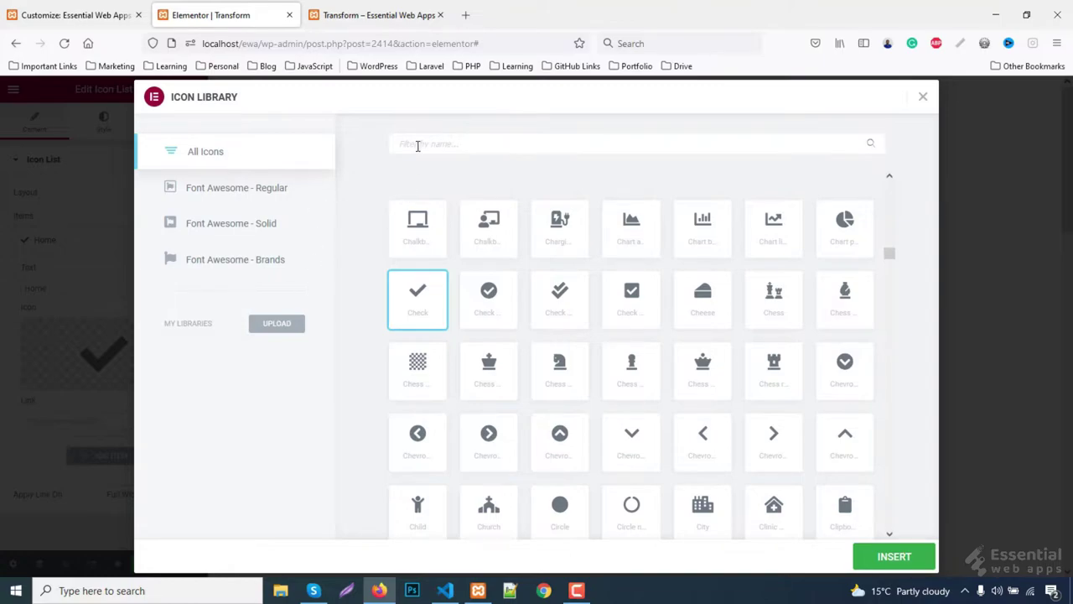
text(hom)
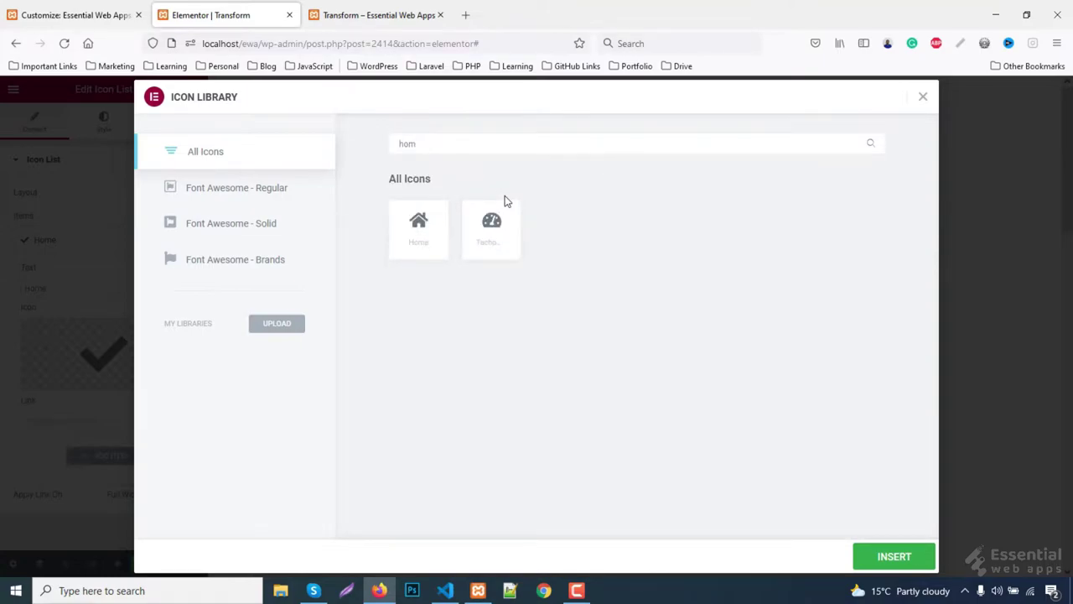
click(419, 228)
click(890, 563)
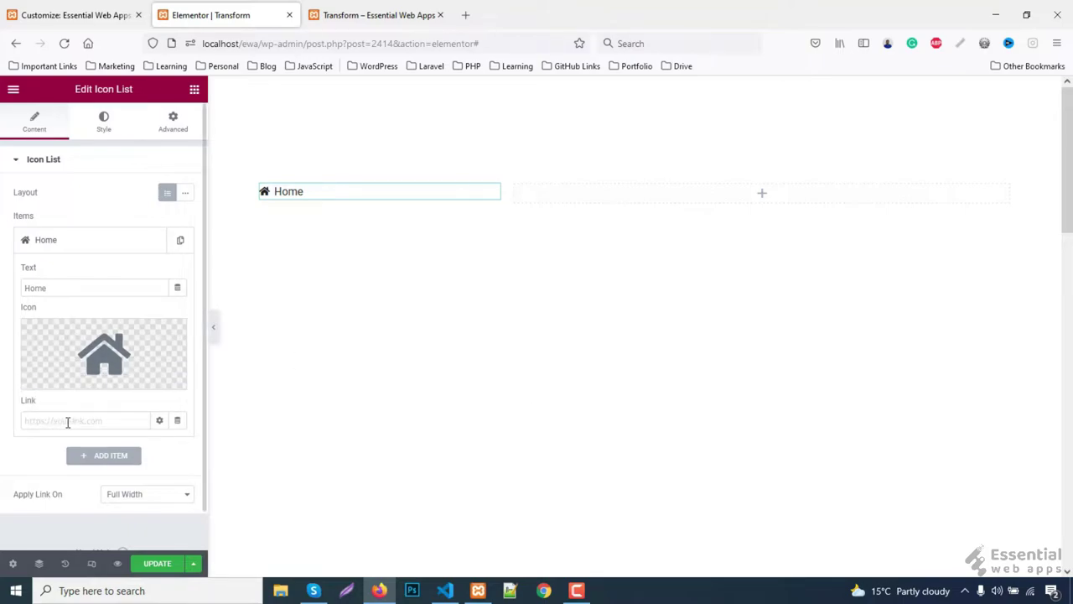
click(99, 421)
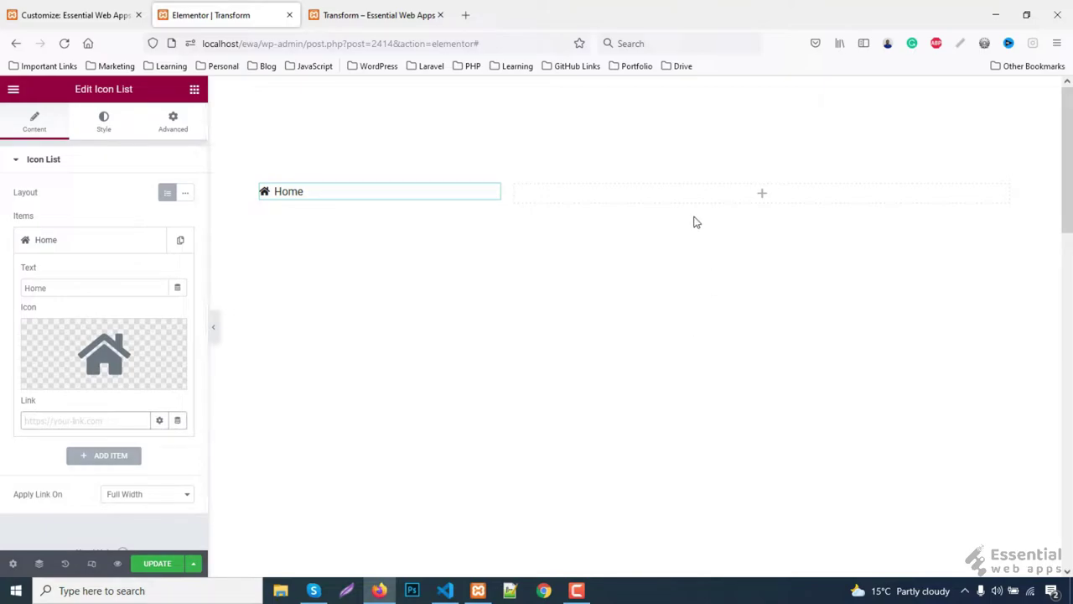
Step: Add a Heading widget to the wide right column with the title Home and the HTML tag H5
click(194, 90)
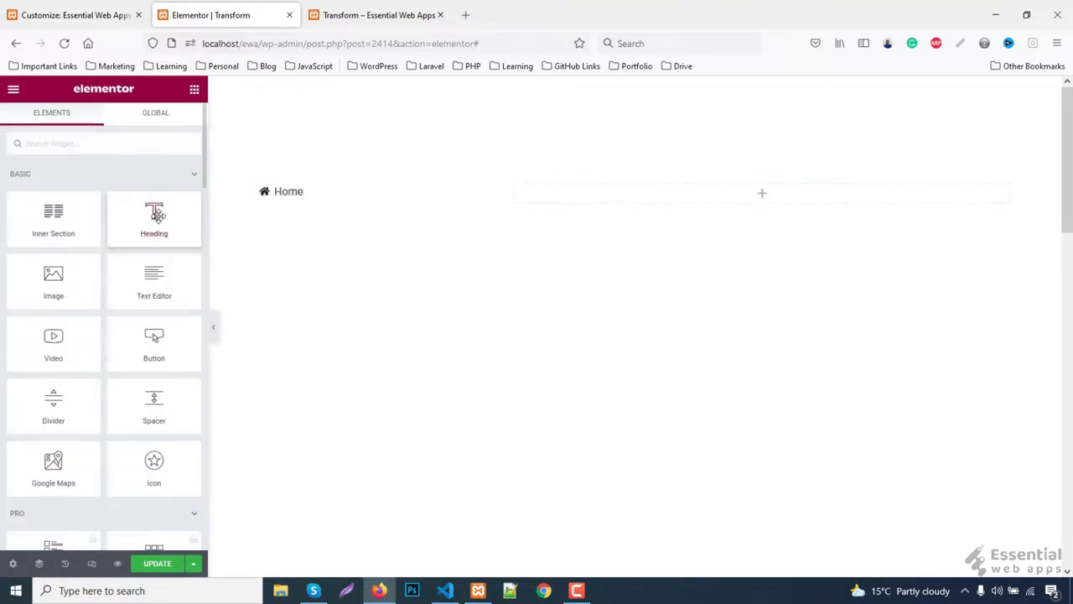
drag(155, 216, 611, 193)
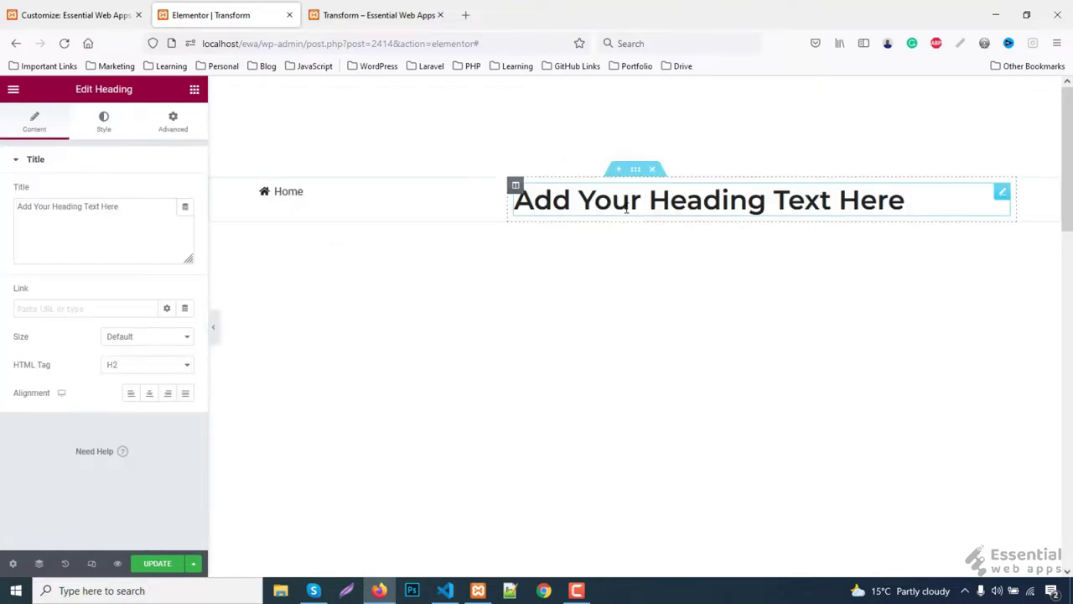
drag(132, 208, 3, 203)
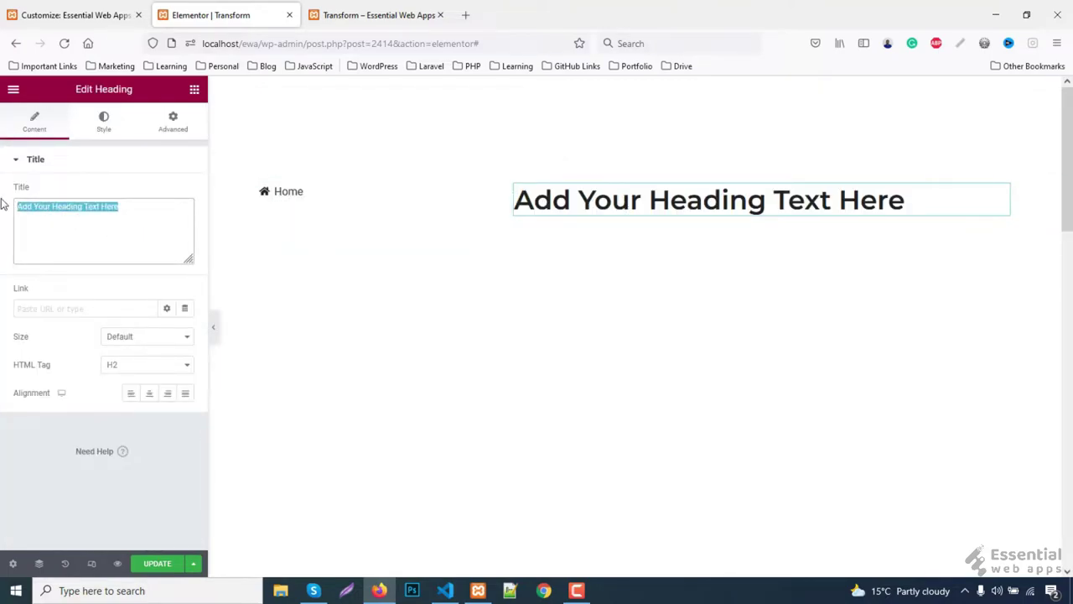
text(Home)
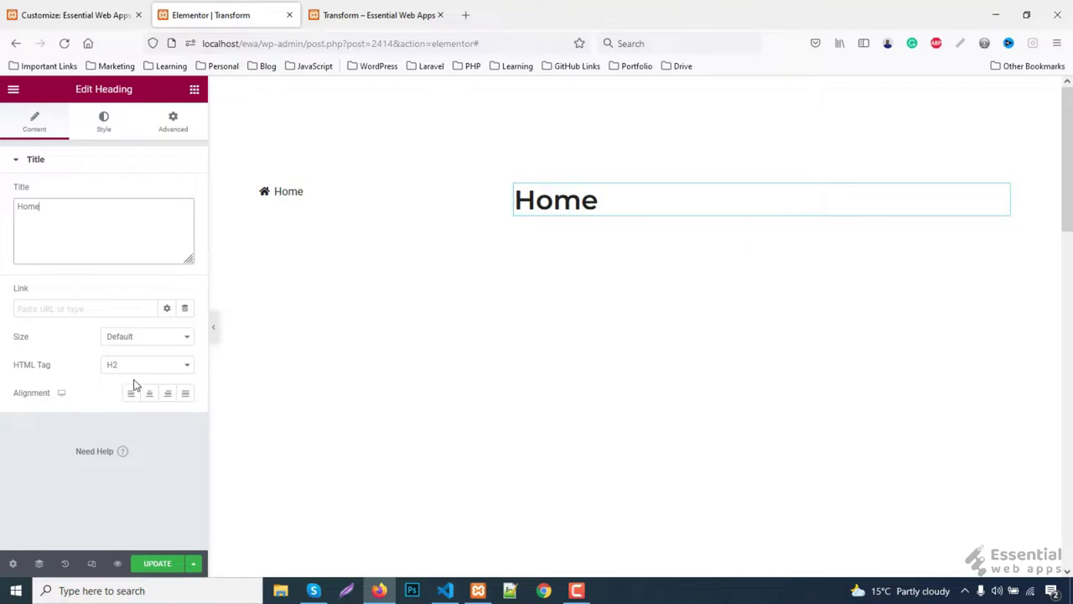
click(132, 367)
click(126, 441)
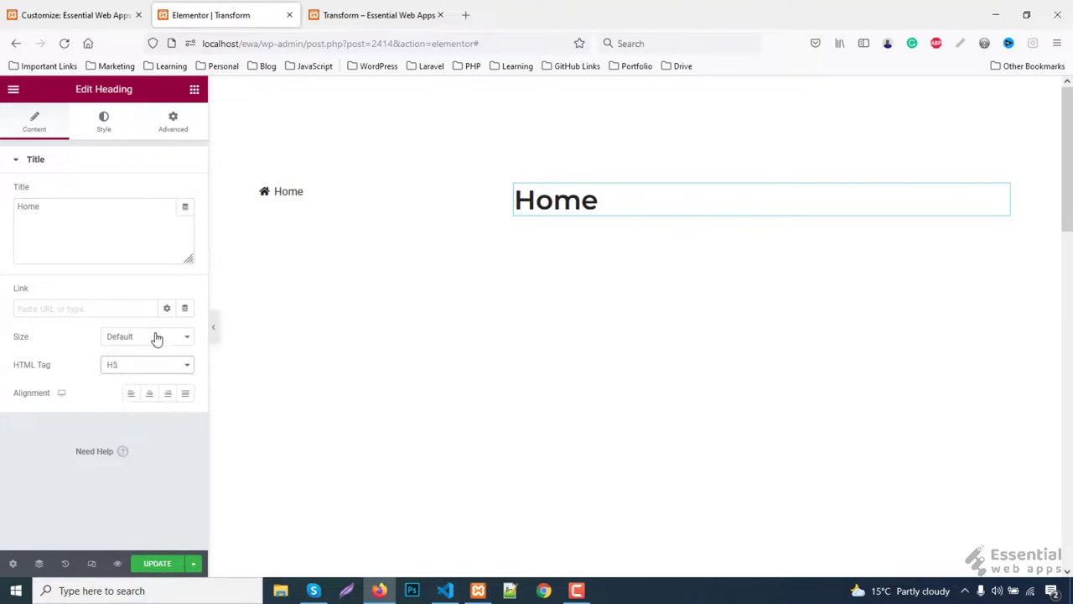
Step: Set the Home heading's typography size to 26 px
click(103, 117)
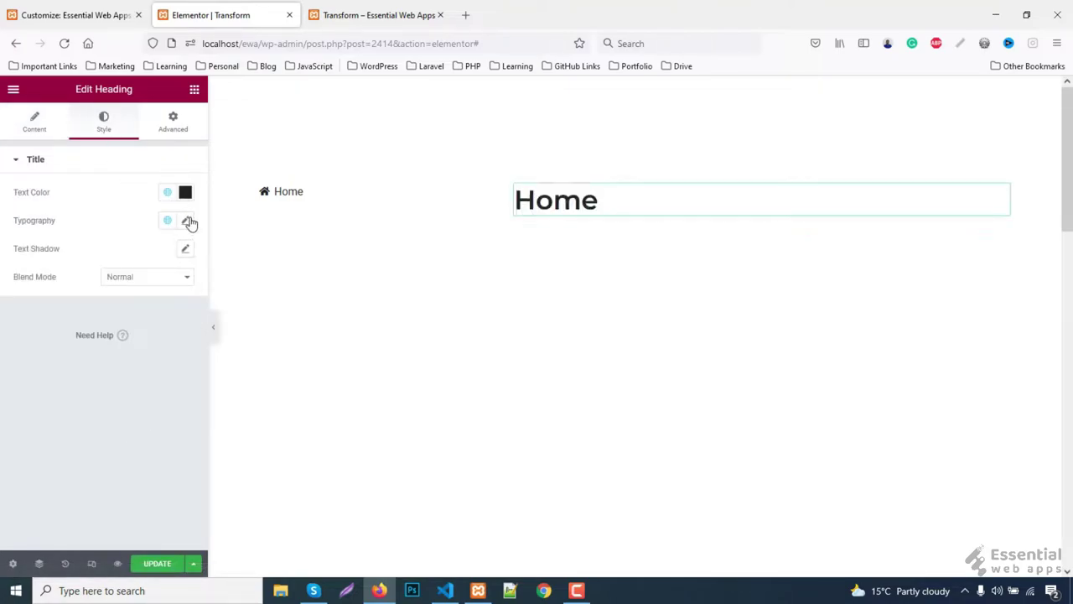
click(186, 220)
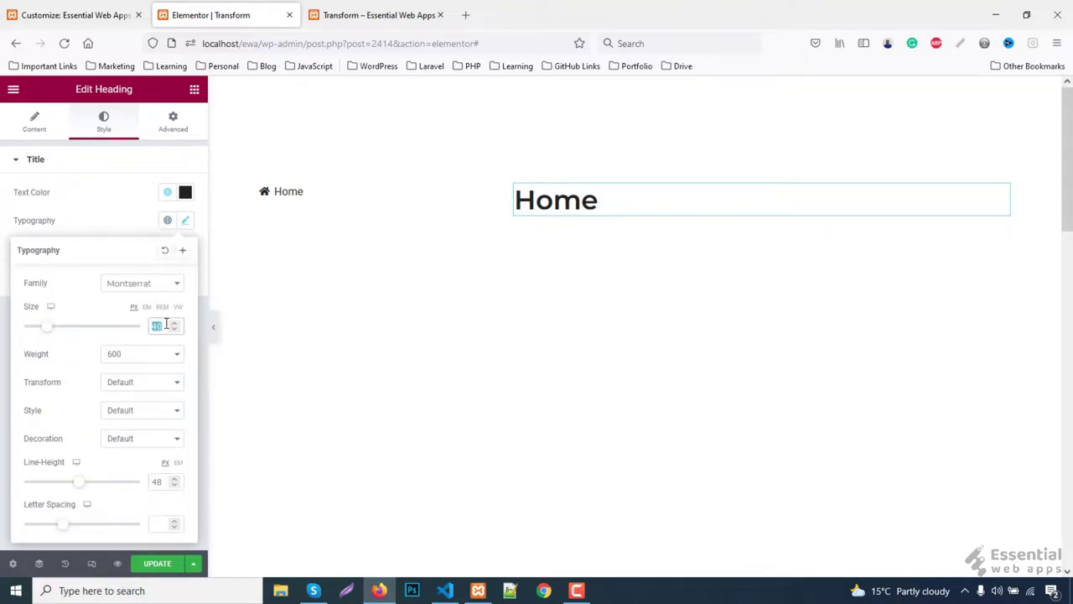
text(26)
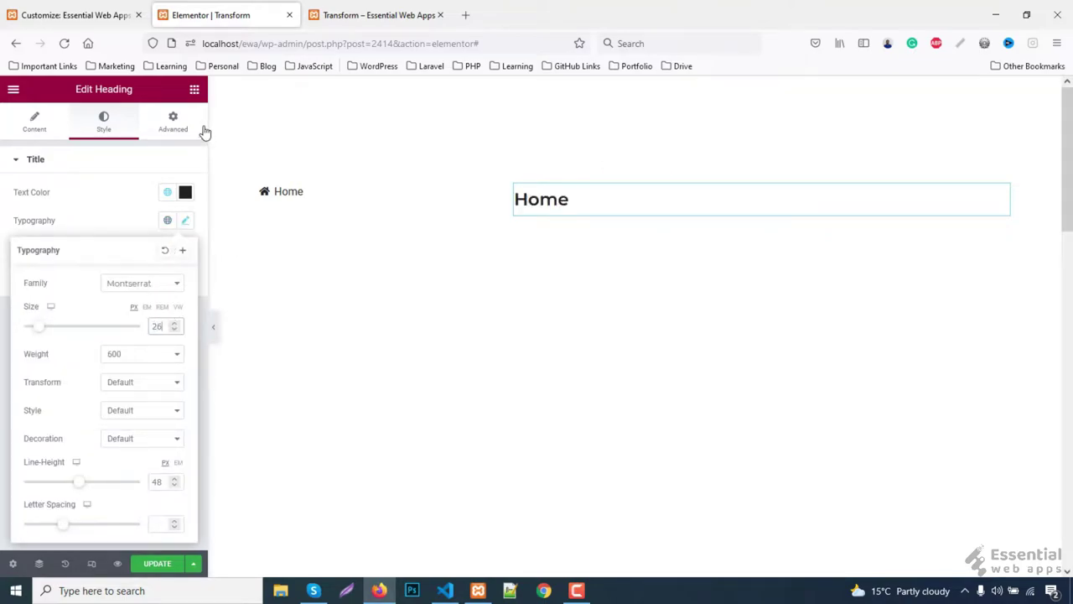
Step: Add a Text Editor widget below the Home heading and repeat its Lorem ipsum paragraph two more times
click(193, 88)
drag(153, 276, 561, 216)
drag(166, 327, 23, 273)
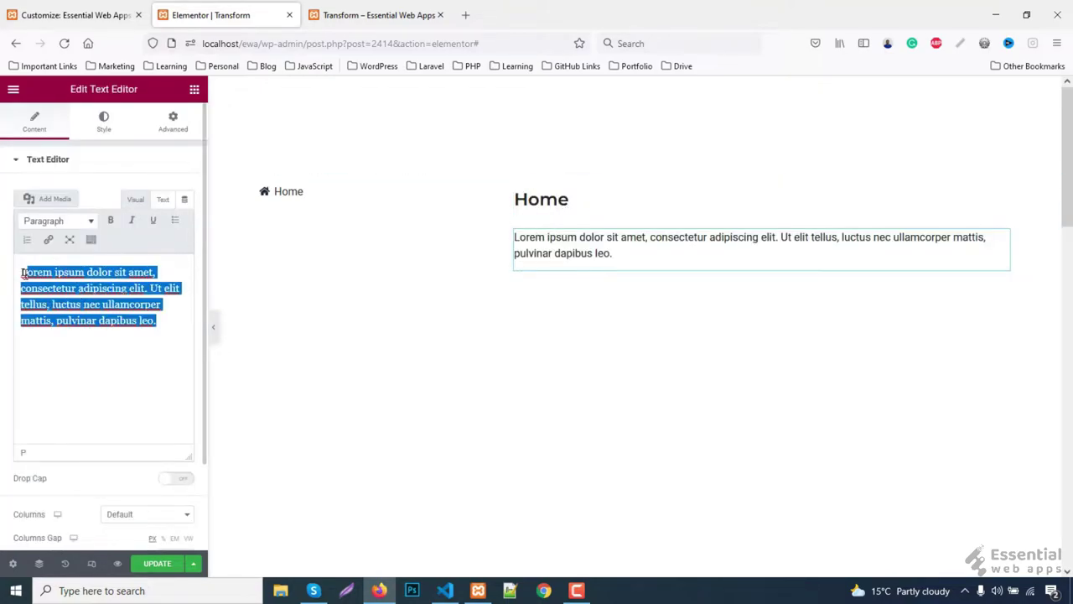
click(161, 325)
text(Lorem ipsum dolor sit amet, consectetur adipiscing elit. Ut elit tellus, luctus nec ullamcorper mattis, pulvinar dapibus leo.)
text(Lorem ipsum dolor sit amet, consectetur adipiscing elit. Ut elit tellus, luctus nec ullamcorper mattis, pulvinar dapibus leo.)
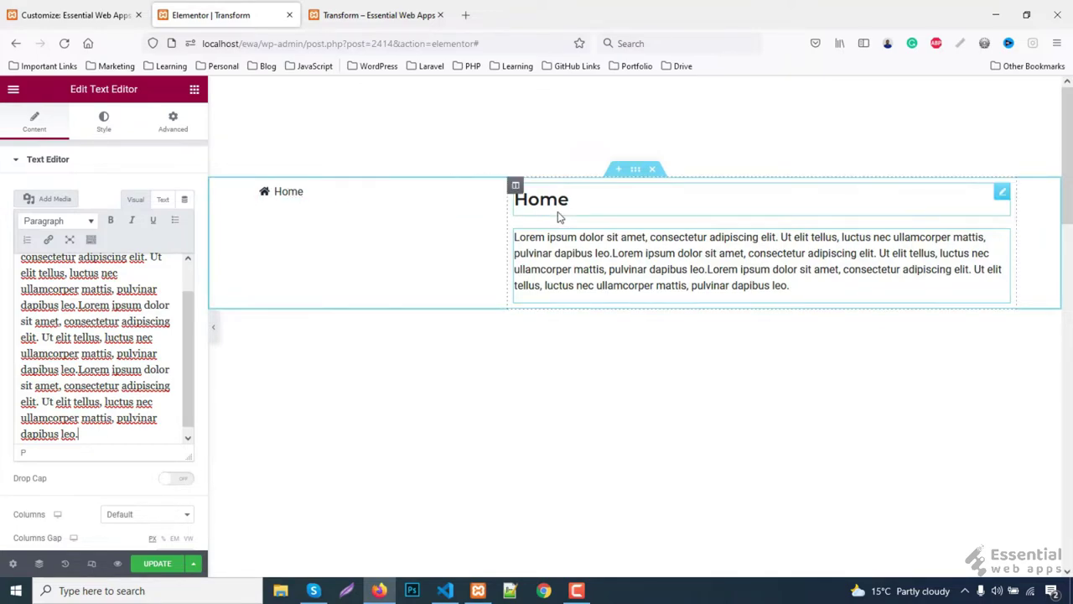
Step: Set the link of the Home item in the icon list to #home
click(297, 191)
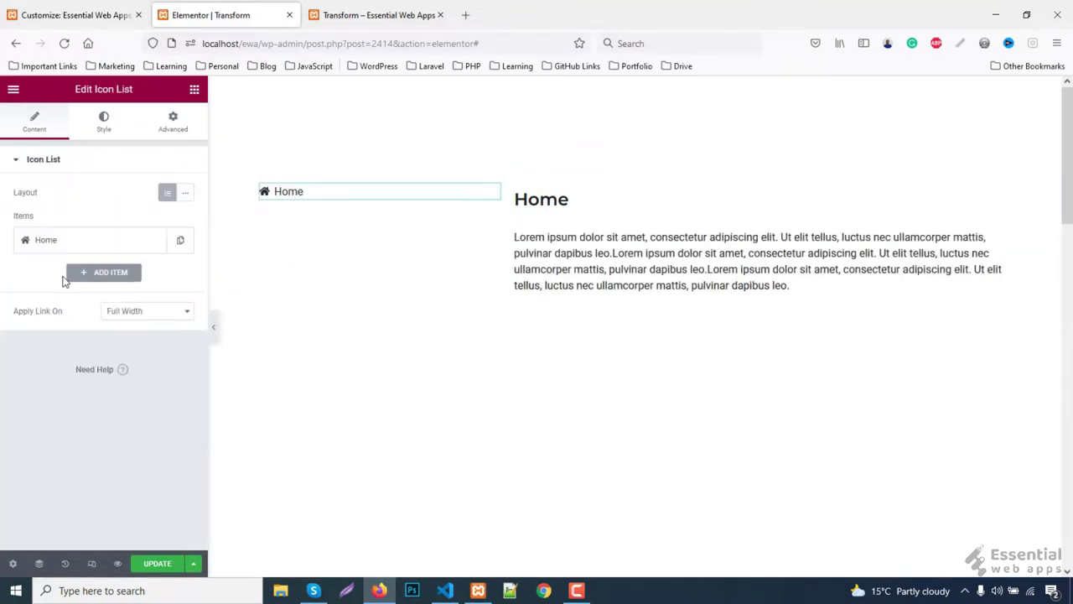
click(52, 243)
click(54, 419)
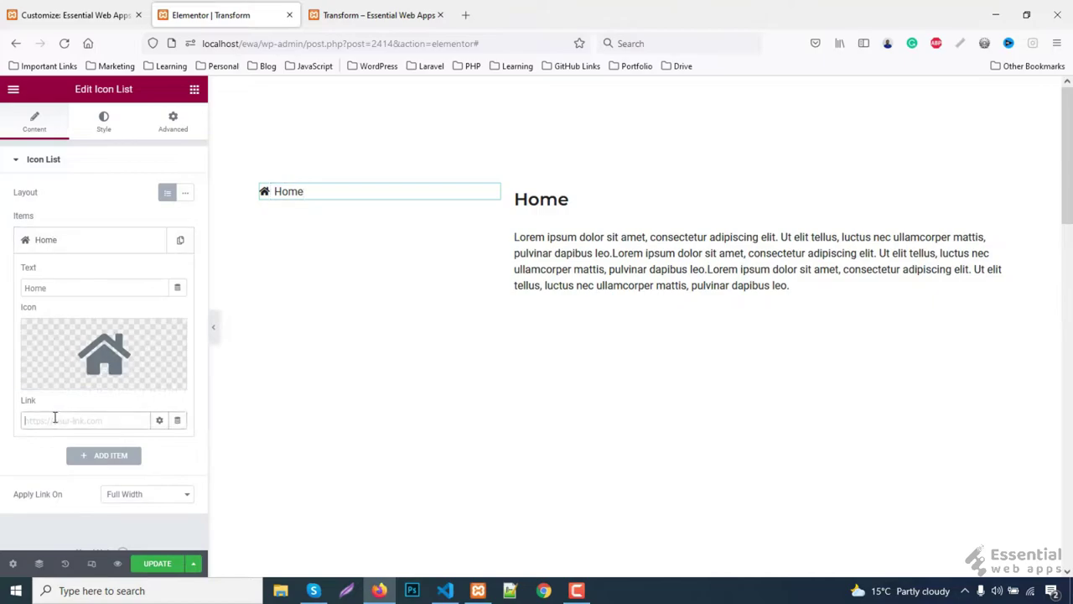
text(#home)
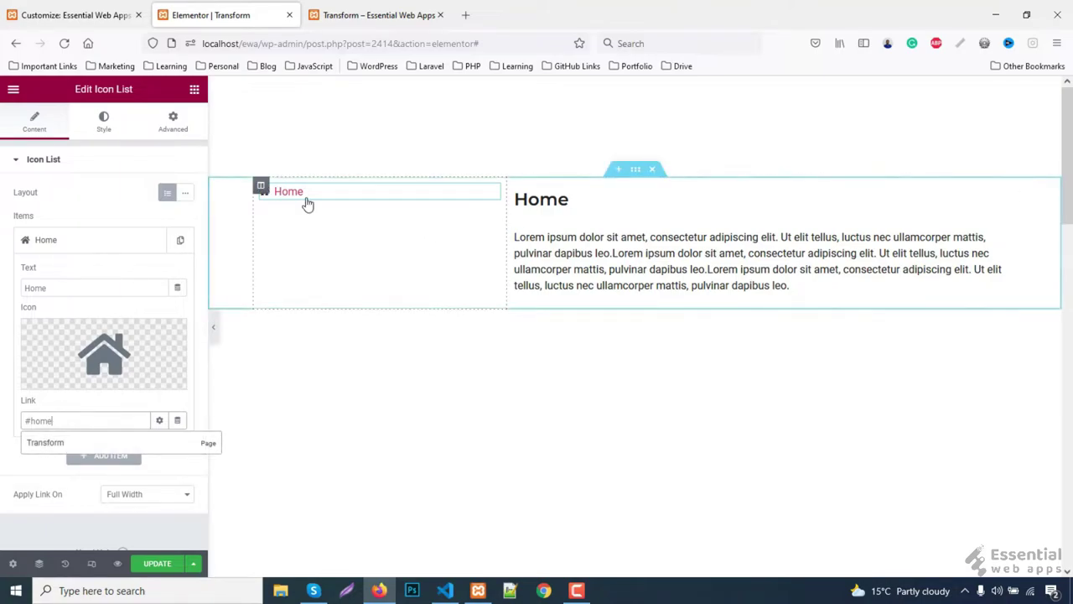
Step: Add a Menu Anchor widget above the Home heading and set its ID to home
click(193, 89)
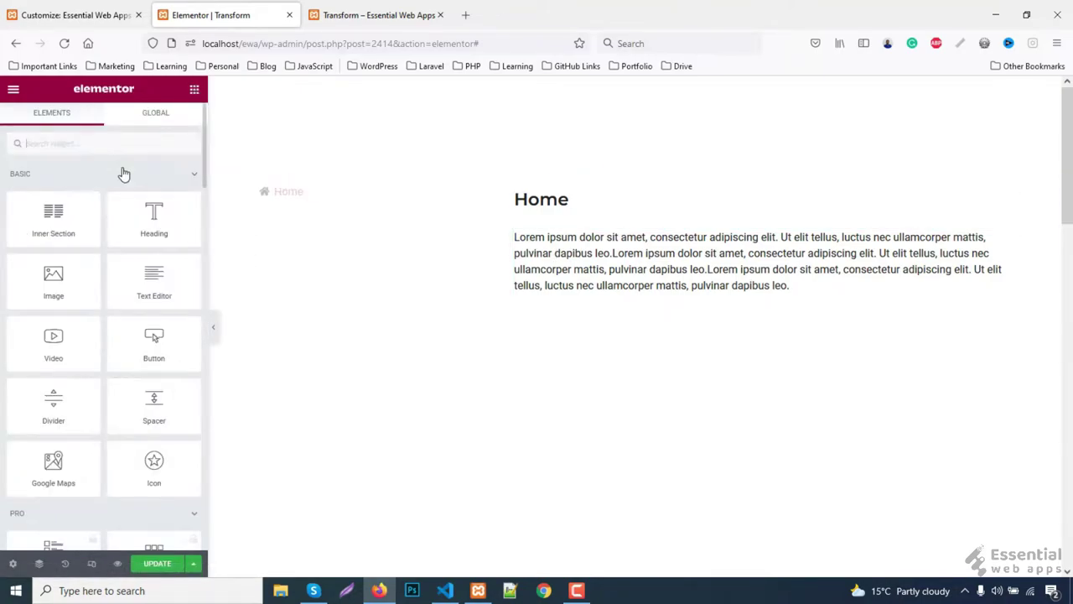
text(menu)
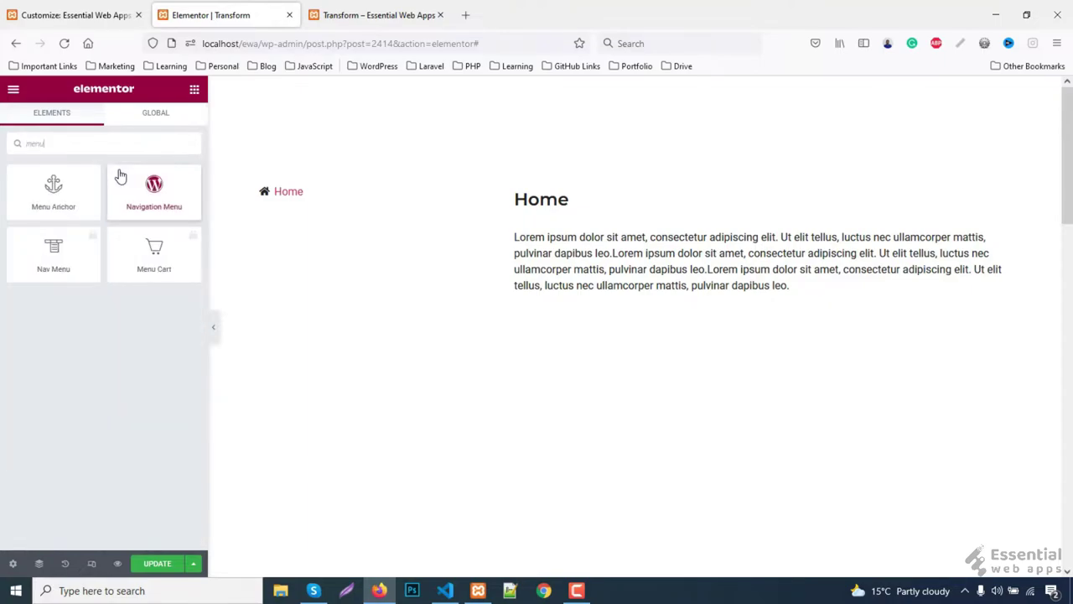
drag(54, 188, 567, 206)
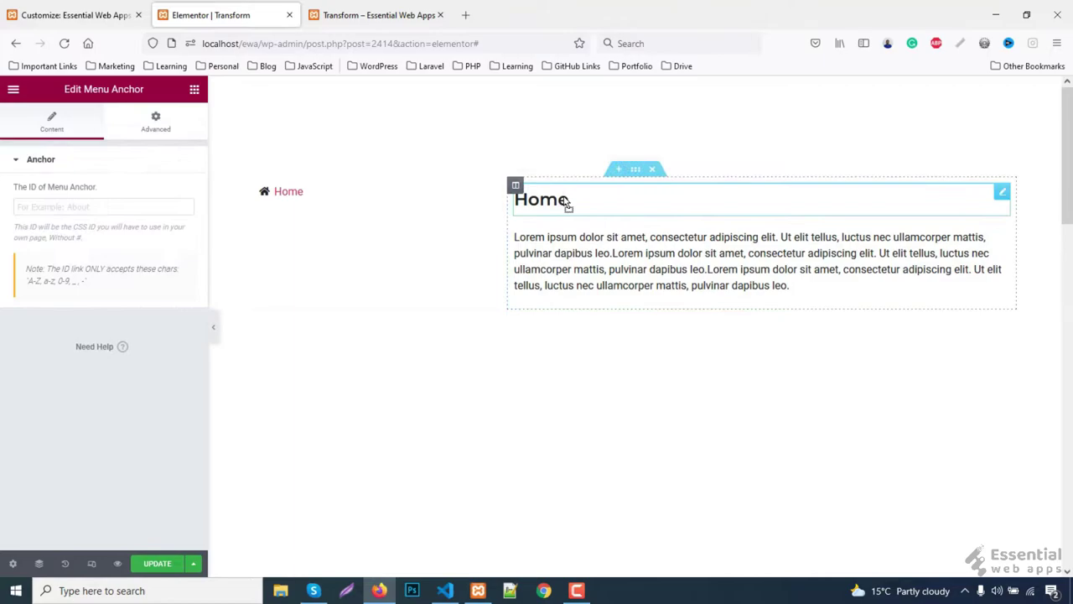
click(65, 207)
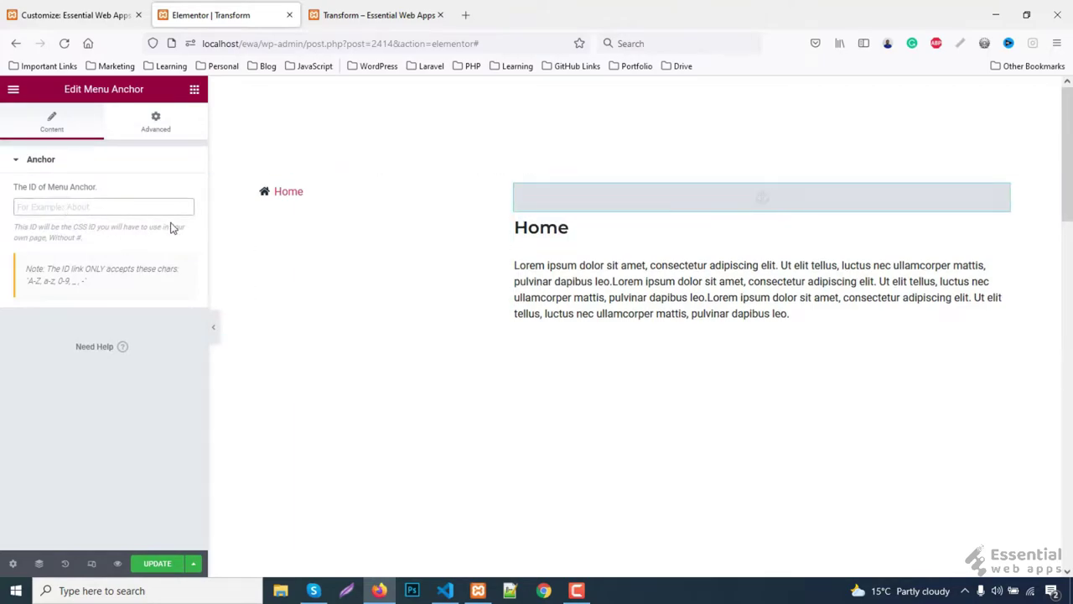
text(home)
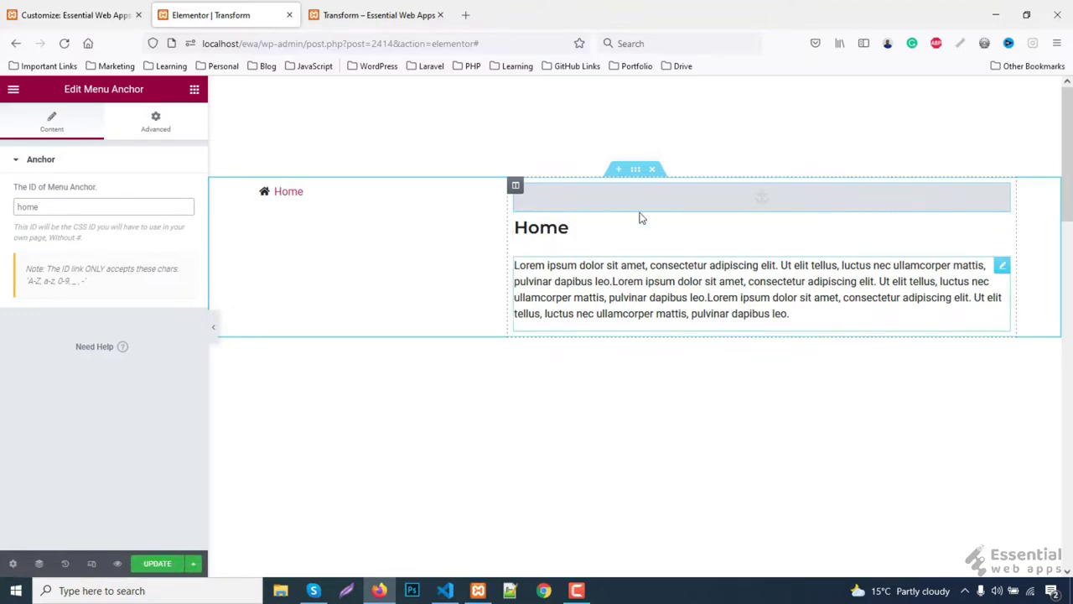
Step: Duplicate the Home item in the icon list and rename the copy About Us
click(328, 204)
scroll(328, 204, down, 2)
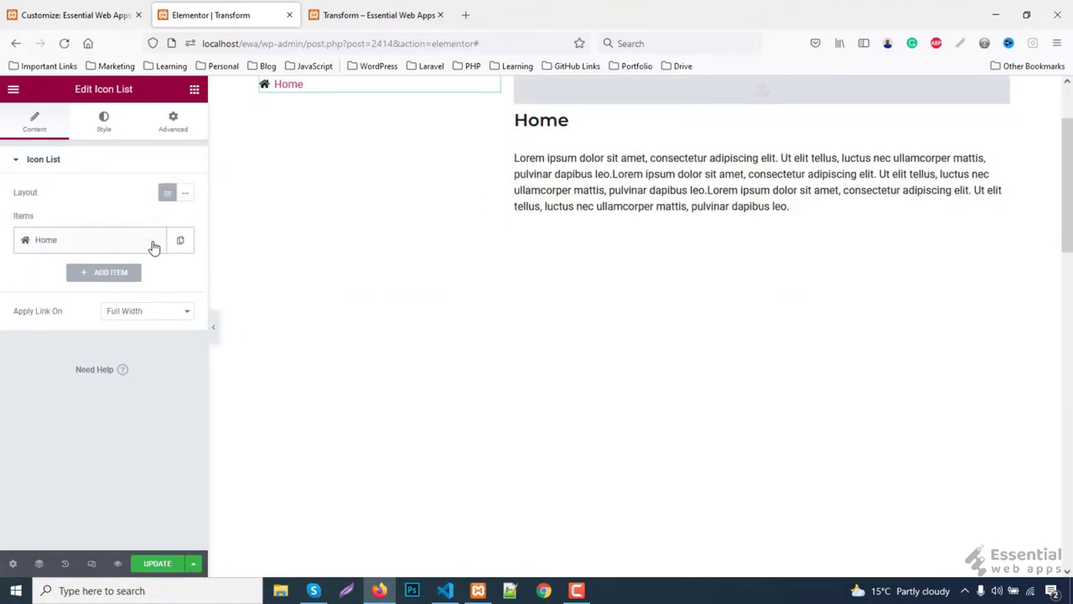
click(181, 241)
scroll(367, 242, up, 2)
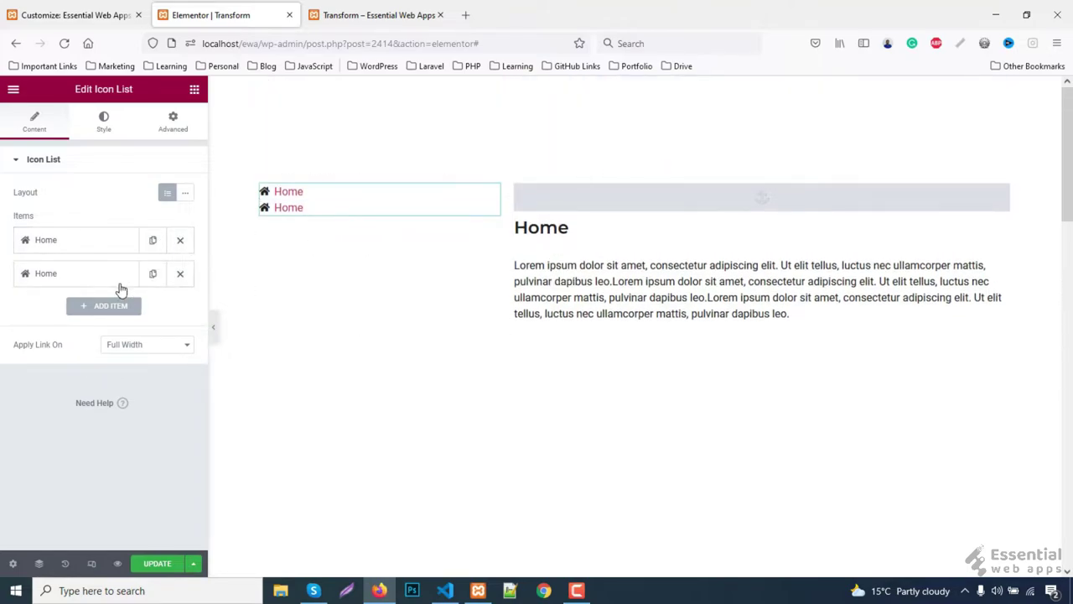
click(81, 278)
double_click(79, 321)
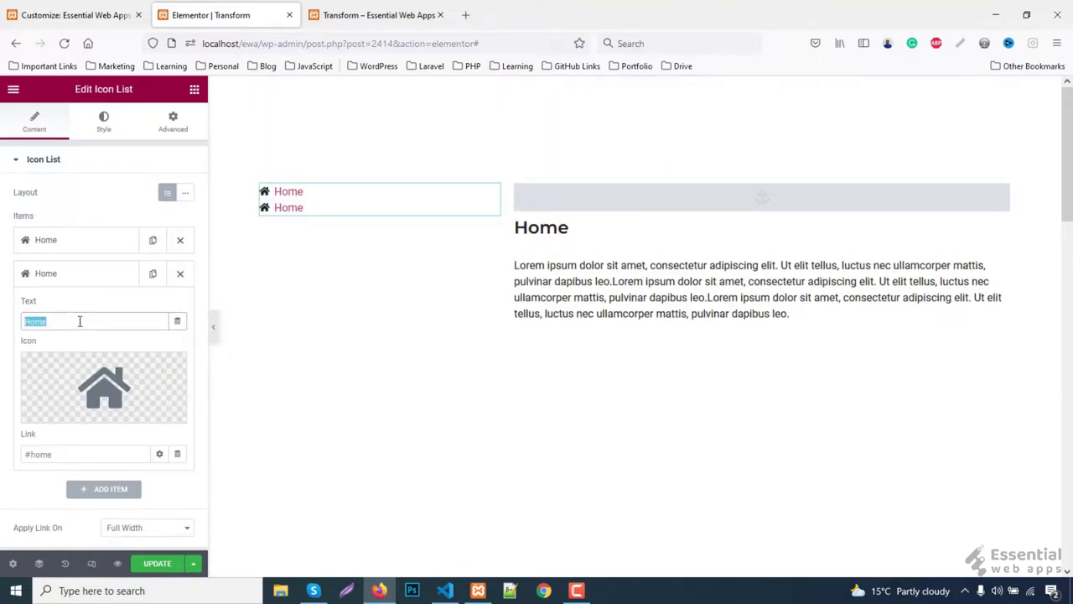
text(About Us)
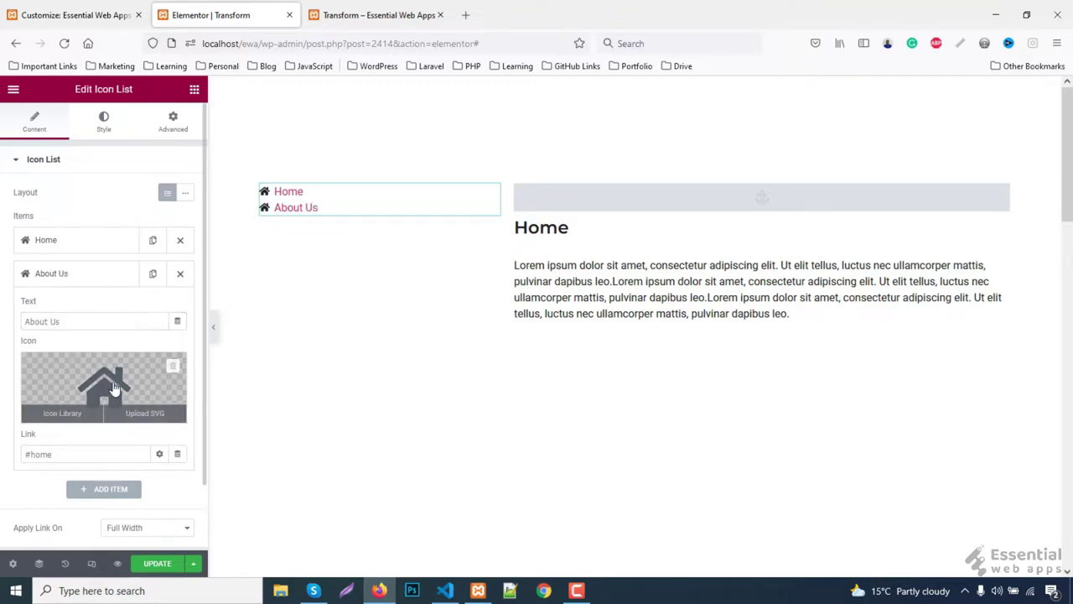
Step: Change the icon of the About Us list item to the Keyboard icon from the icon library
click(112, 386)
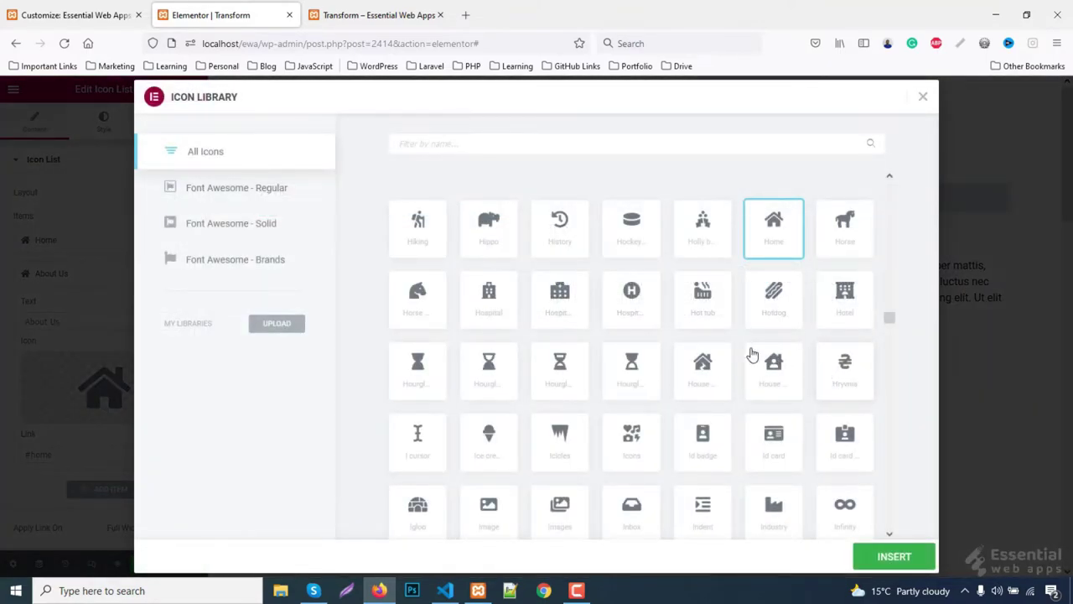
scroll(744, 355, down, 2)
scroll(741, 353, down, 2)
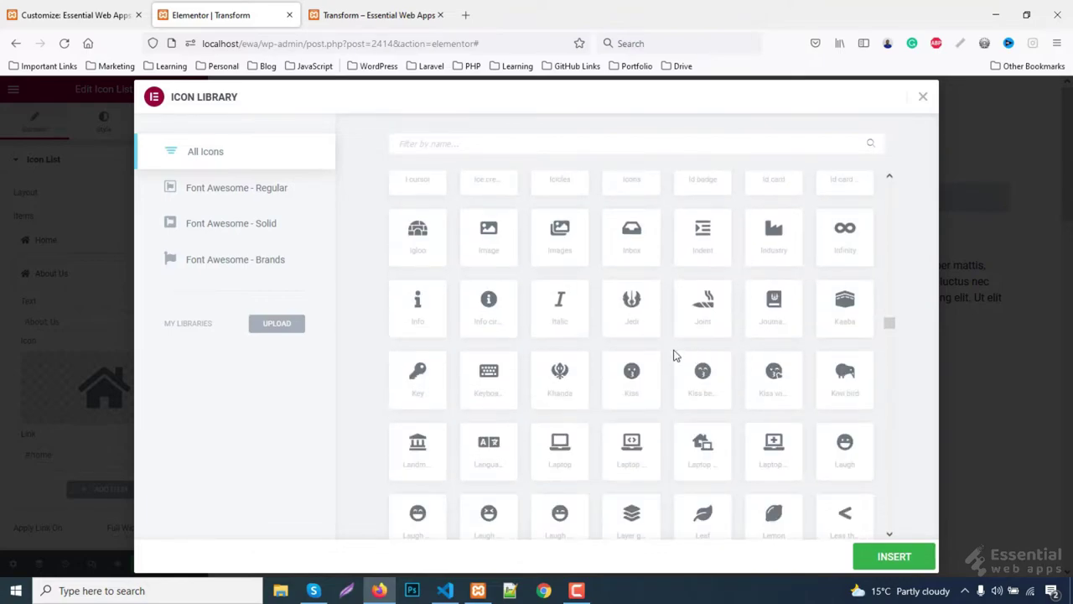
scroll(673, 359, down, 1)
click(488, 339)
click(891, 556)
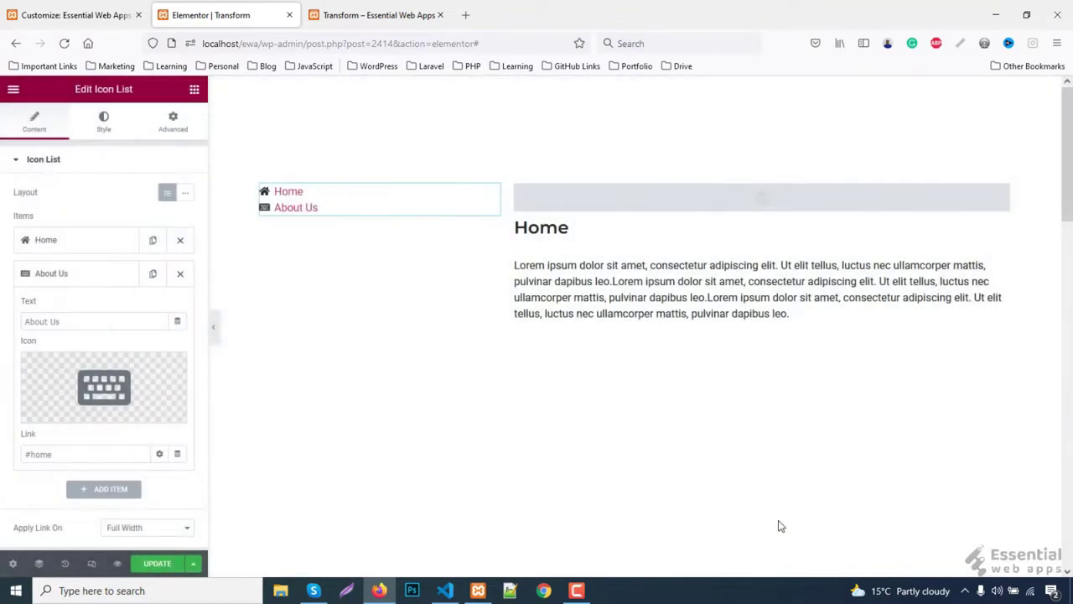
Step: Set the link of the About Us item in the icon list to #about
scroll(119, 378, down, 1)
triple_click(72, 377)
text(#ab)
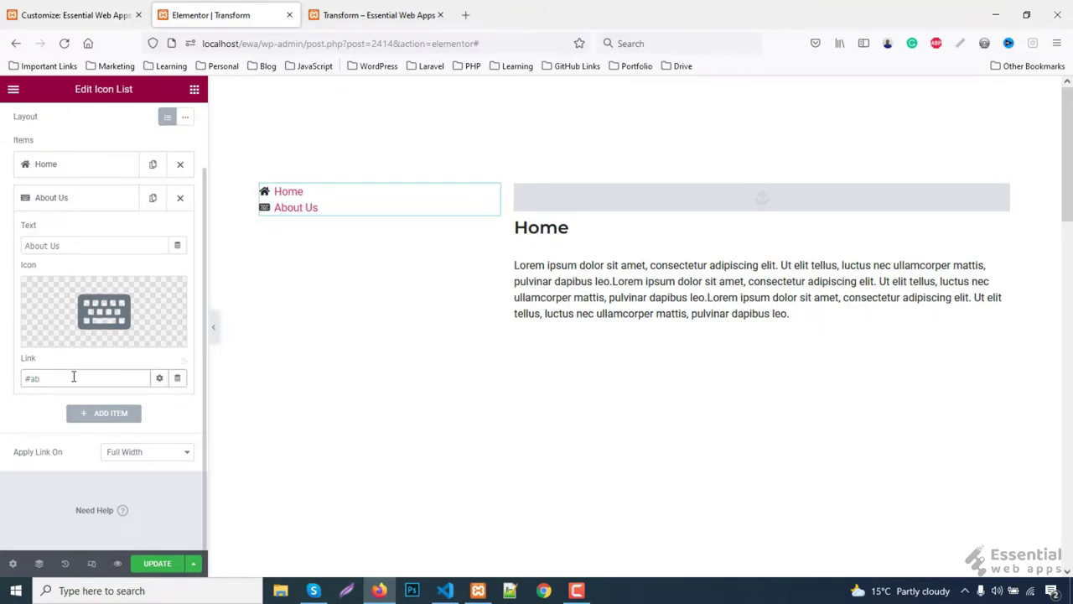
text(out)
Step: Duplicate the Home heading, place the copy below the Lorem ipsum text and retitle it About Us
right_click(551, 231)
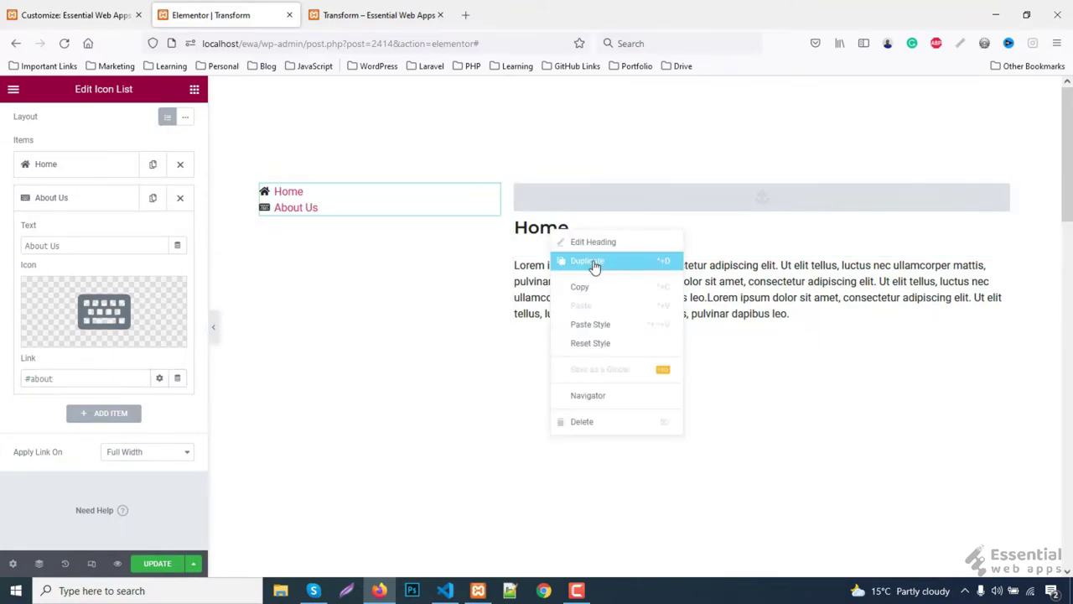
click(587, 260)
drag(985, 267, 969, 317)
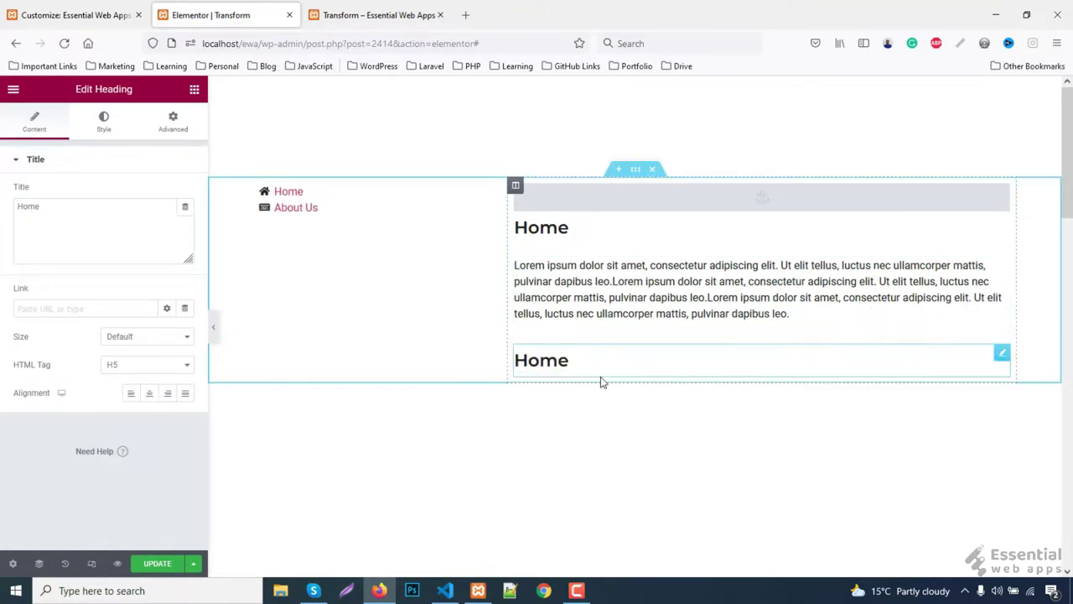
triple_click(87, 217)
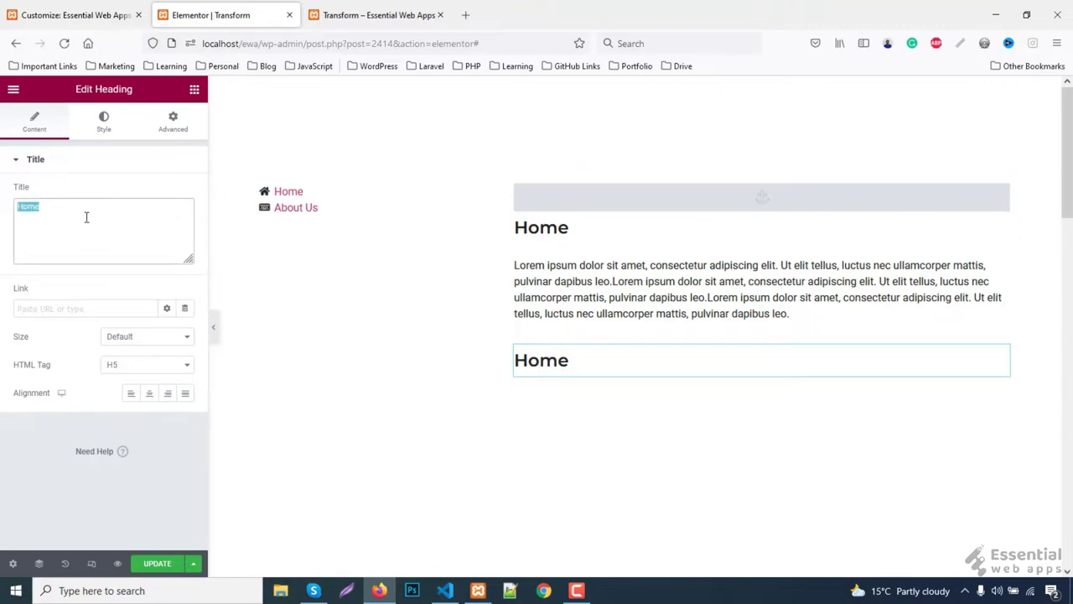
text(About Us)
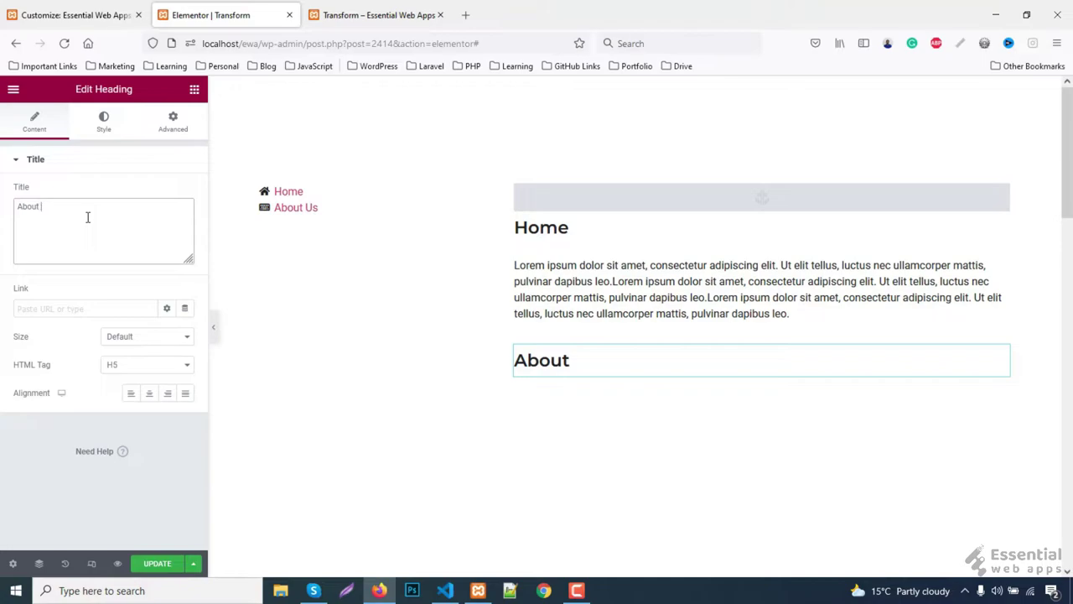
Step: Duplicate the Lorem ipsum text widget and move the copy below the About Us heading
right_click(631, 280)
click(662, 308)
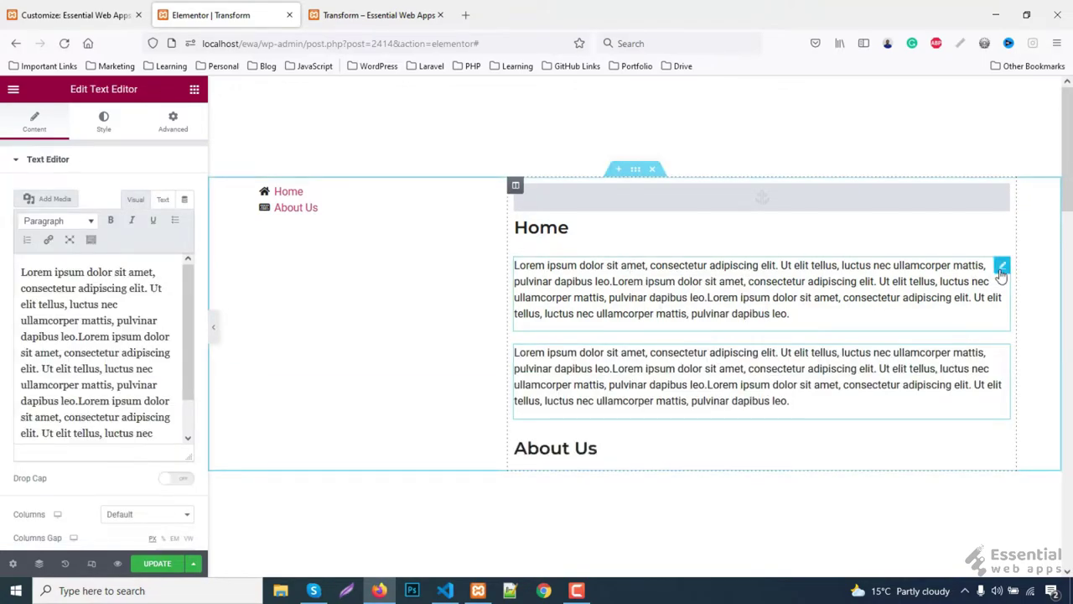
drag(1000, 261, 937, 386)
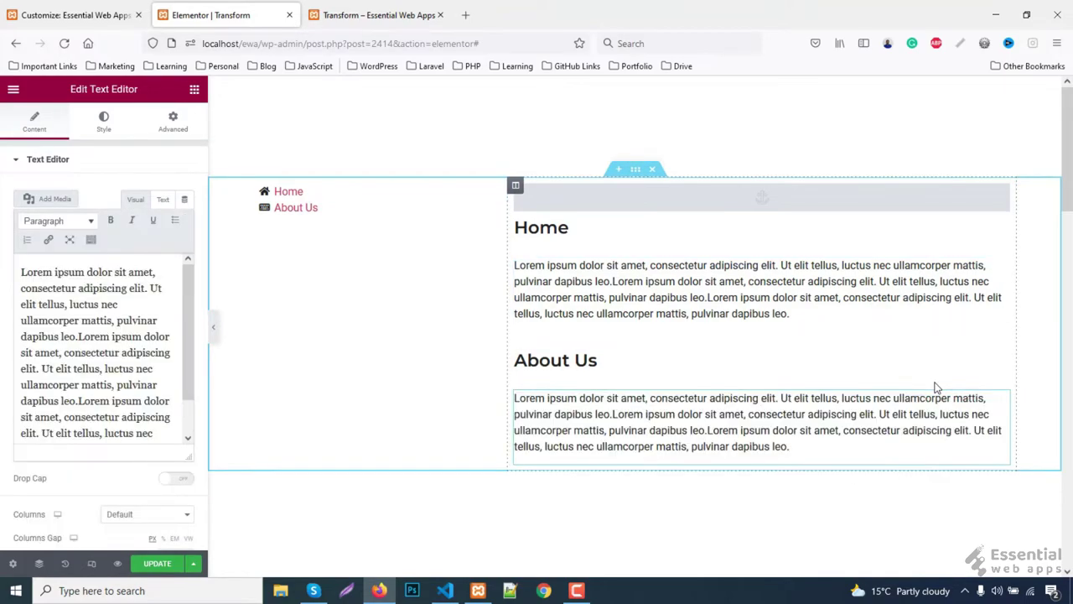
Step: Duplicate the menu anchor to above the About Us heading with the ID about, and update the page
right_click(624, 202)
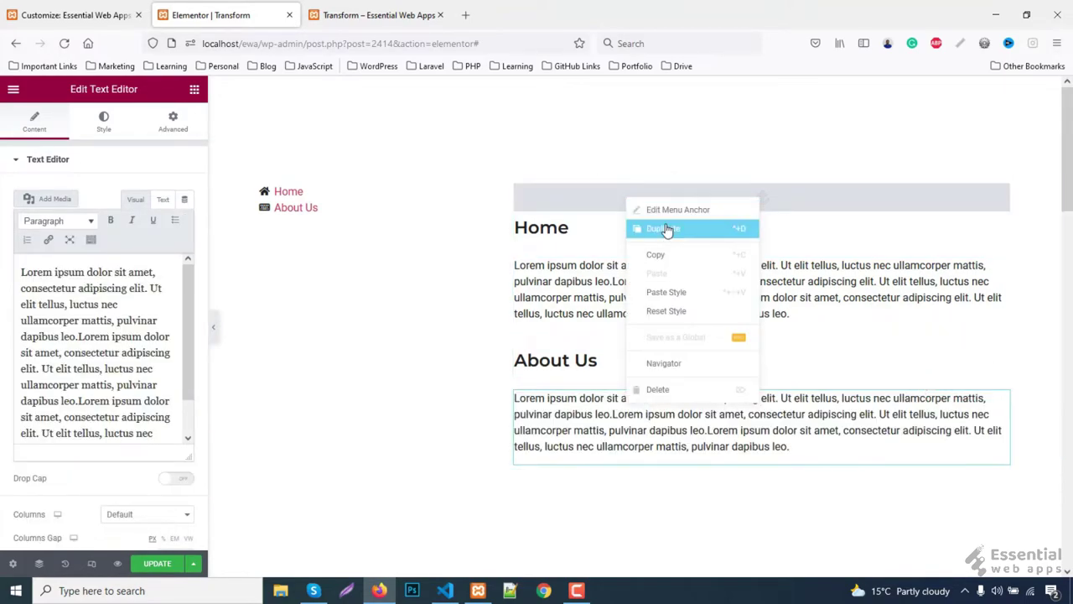
click(665, 227)
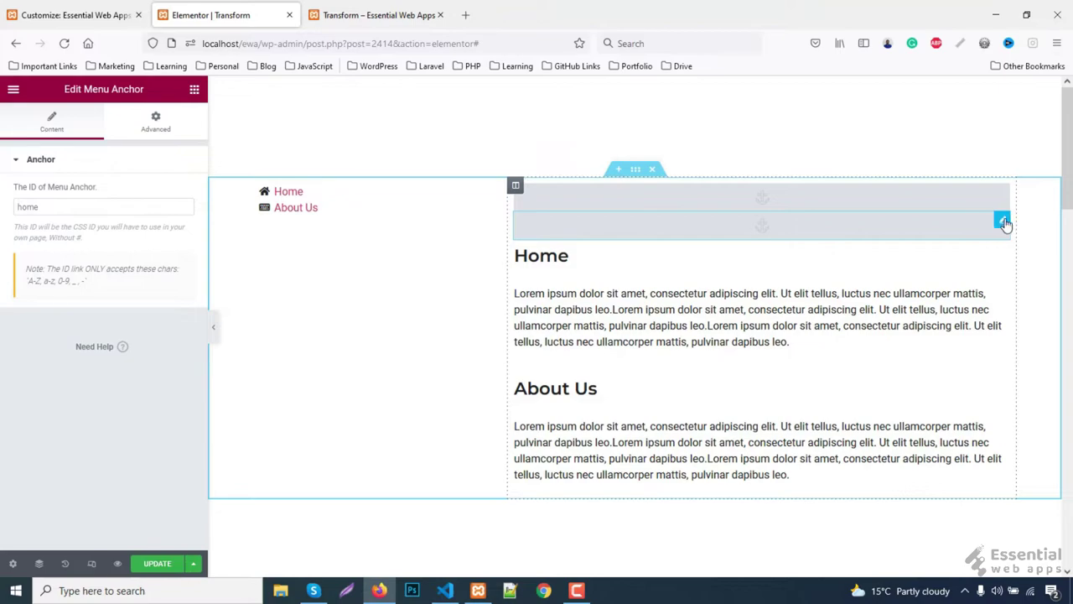
drag(1003, 222, 593, 380)
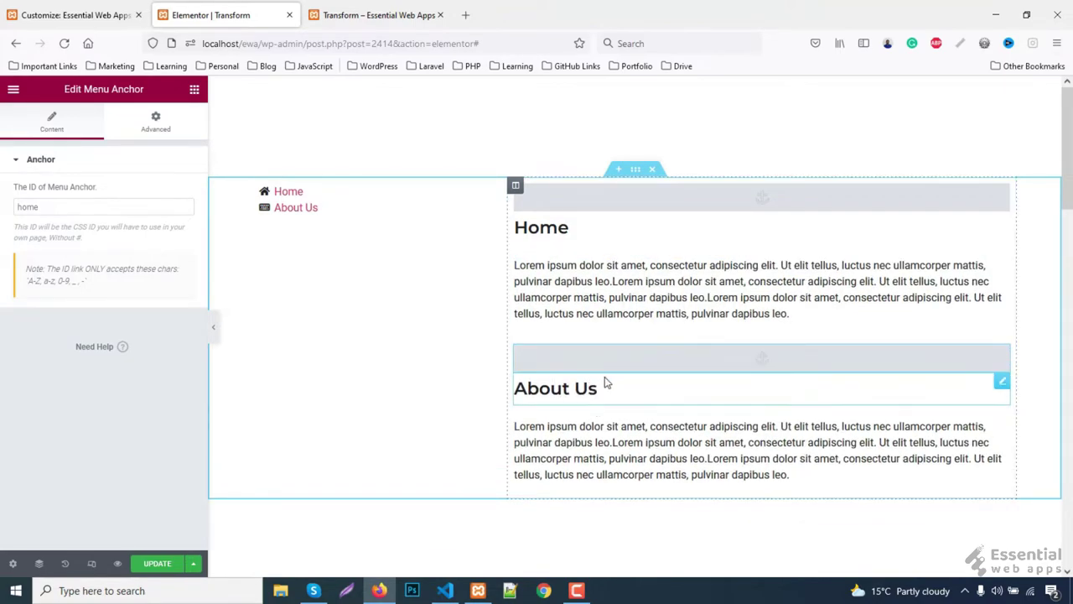
double_click(55, 212)
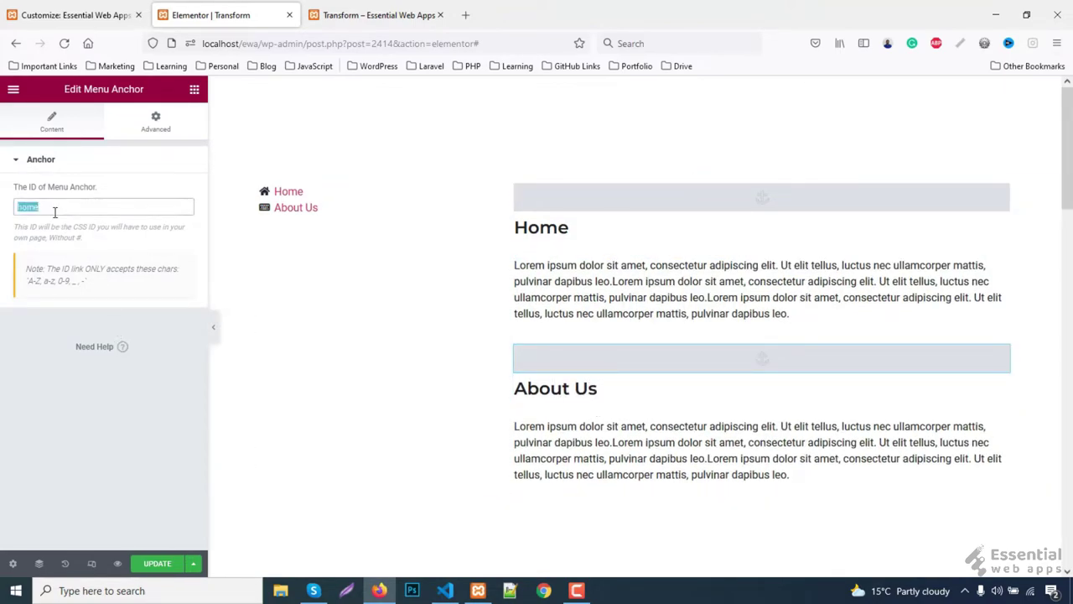
text(about)
click(159, 562)
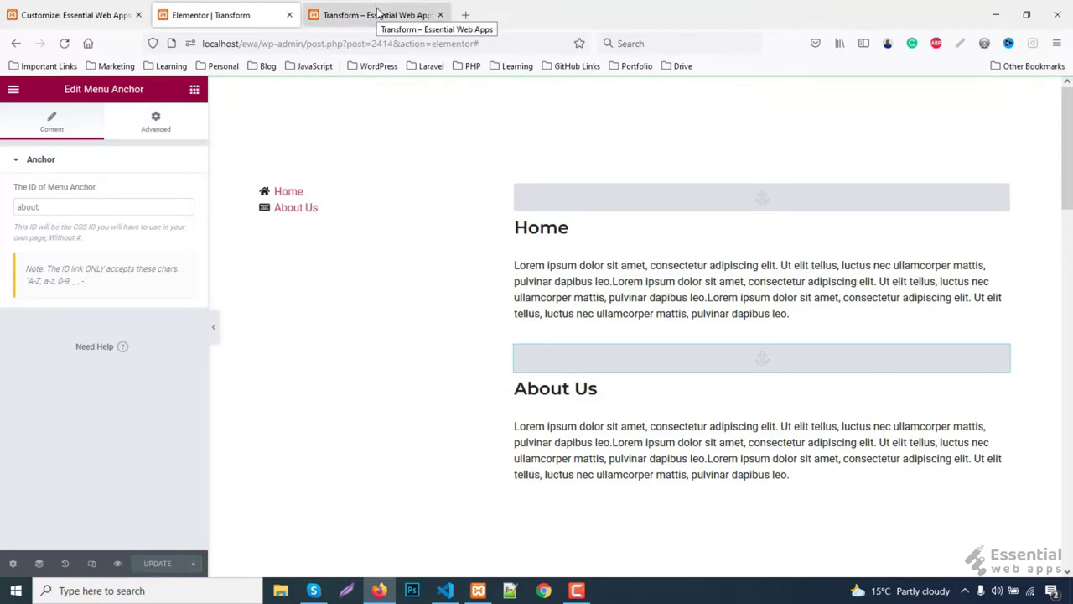
Step: Test the About Us and Home menu links on the page preview in the other browser tab
click(376, 14)
scroll(373, 122, down, 4)
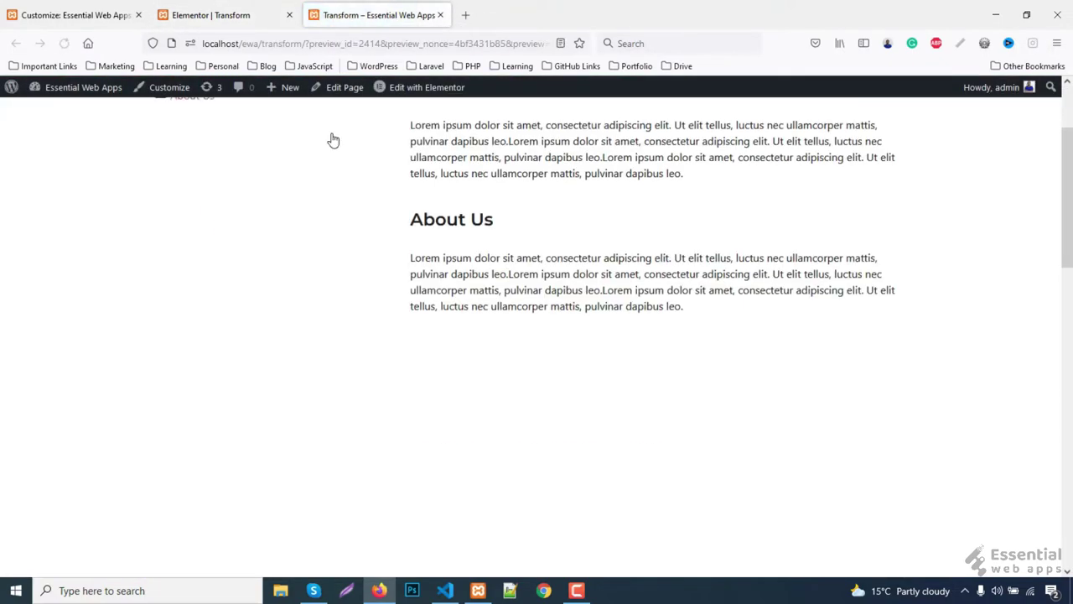
scroll(331, 139, up, 4)
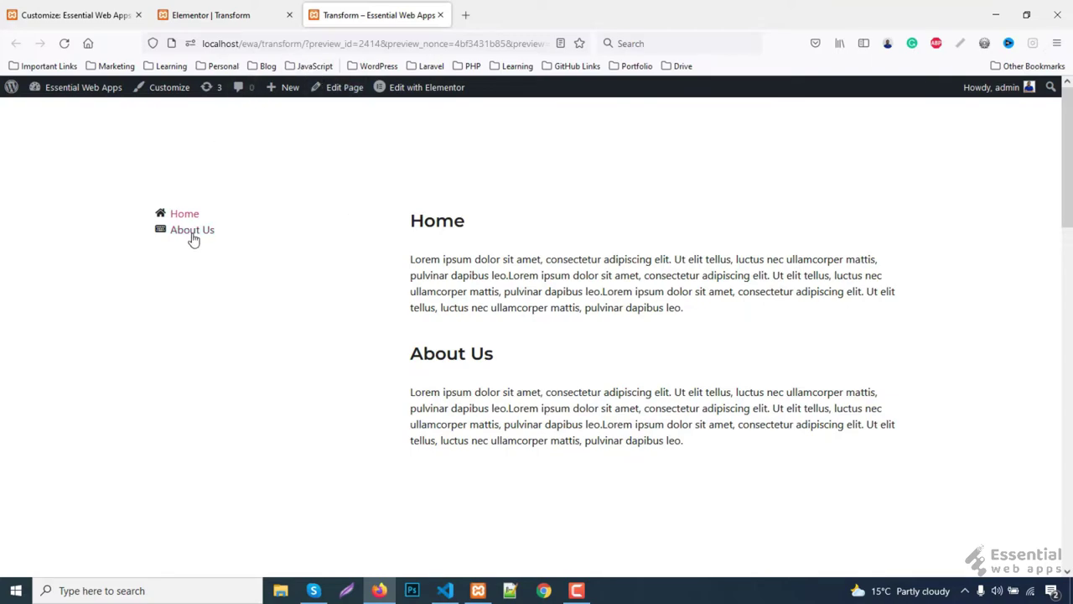
click(192, 237)
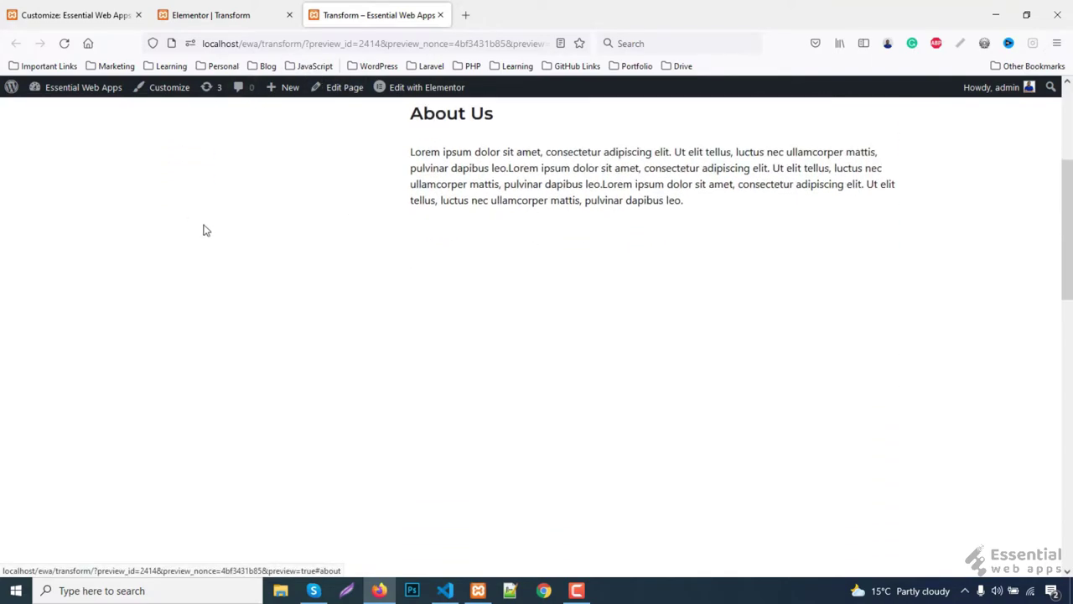
scroll(243, 222, up, 3)
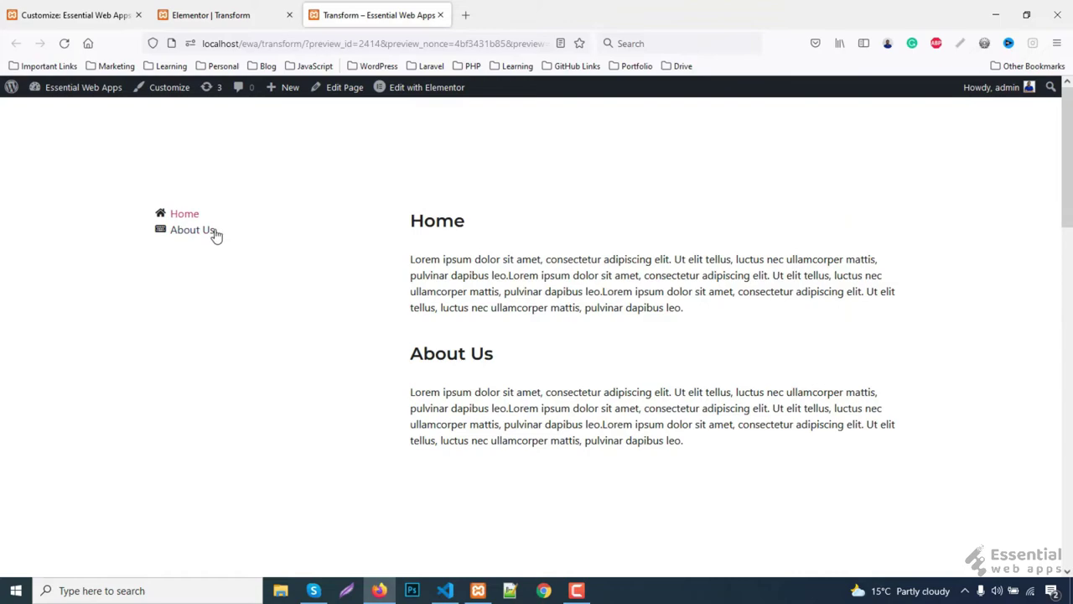
click(185, 215)
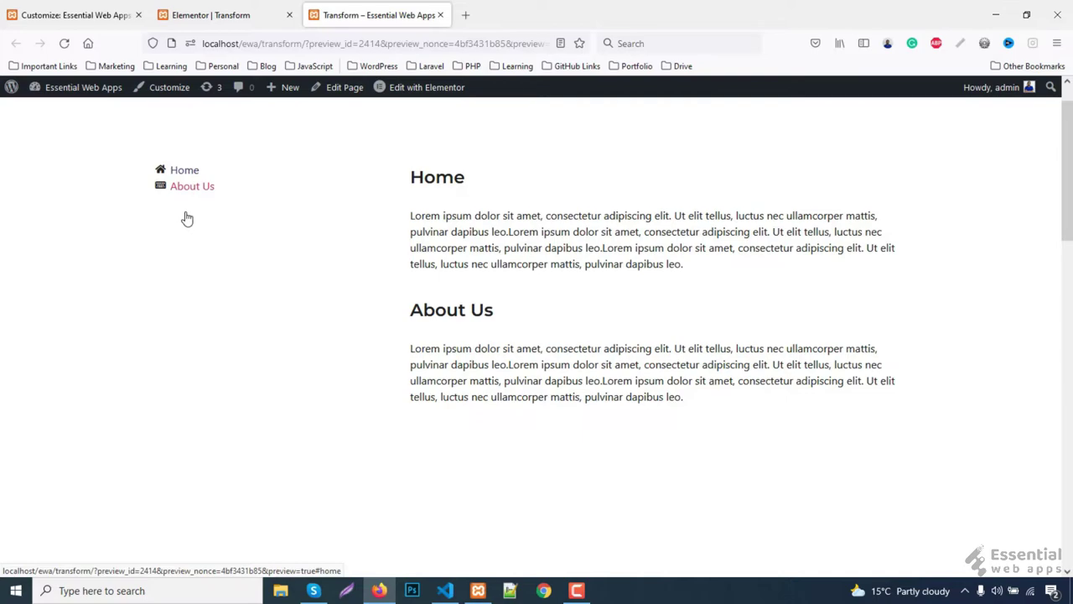
Step: Return to the Elementor editor, duplicate the About Us item in the icon list and rename the copy Our Services
click(218, 15)
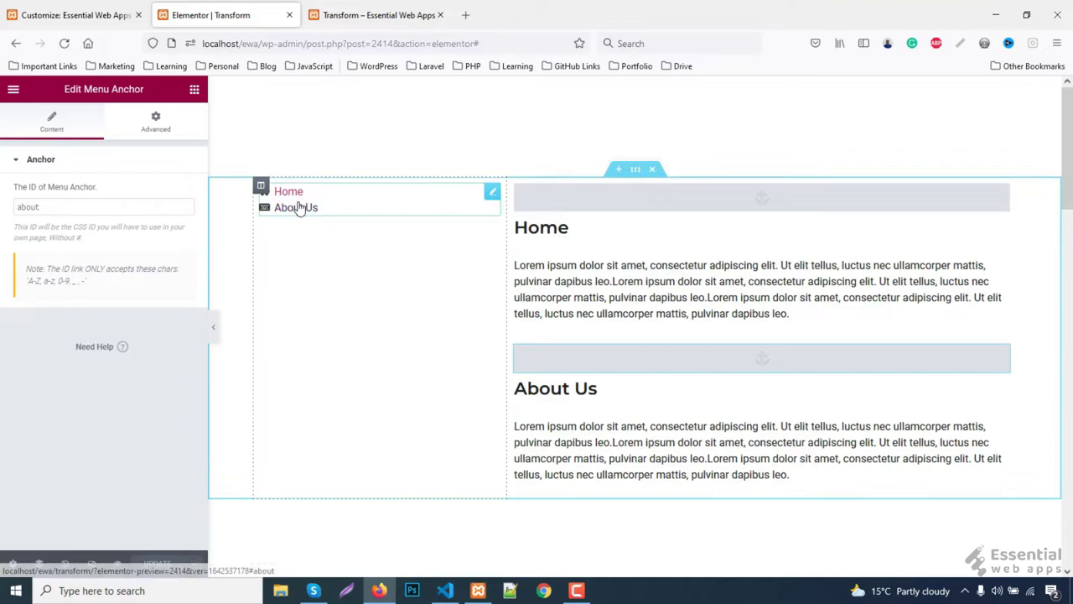
click(371, 206)
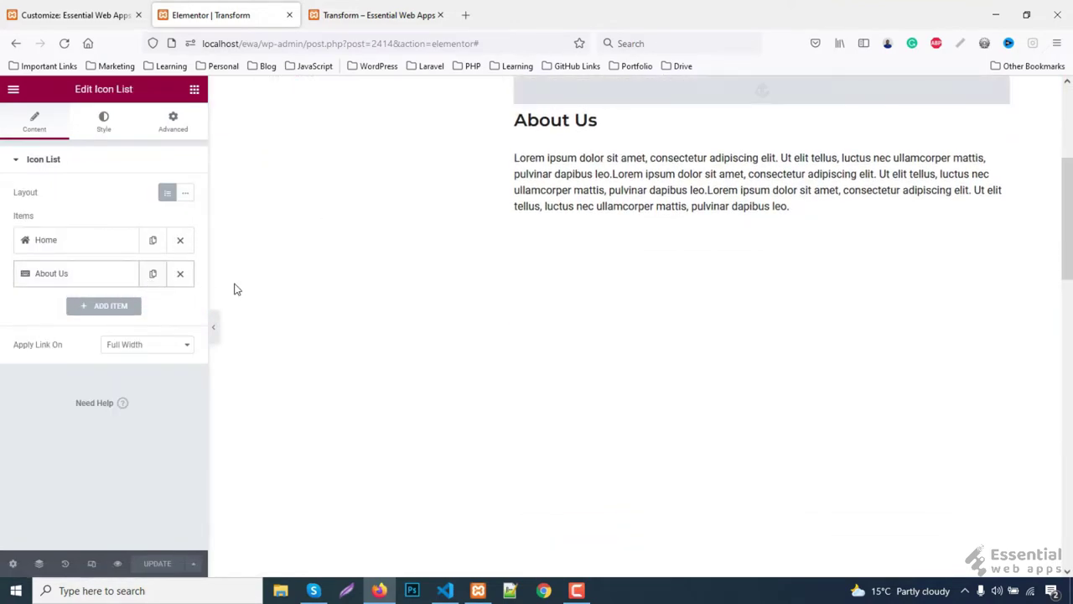
scroll(235, 289, up, 3)
click(80, 305)
double_click(81, 354)
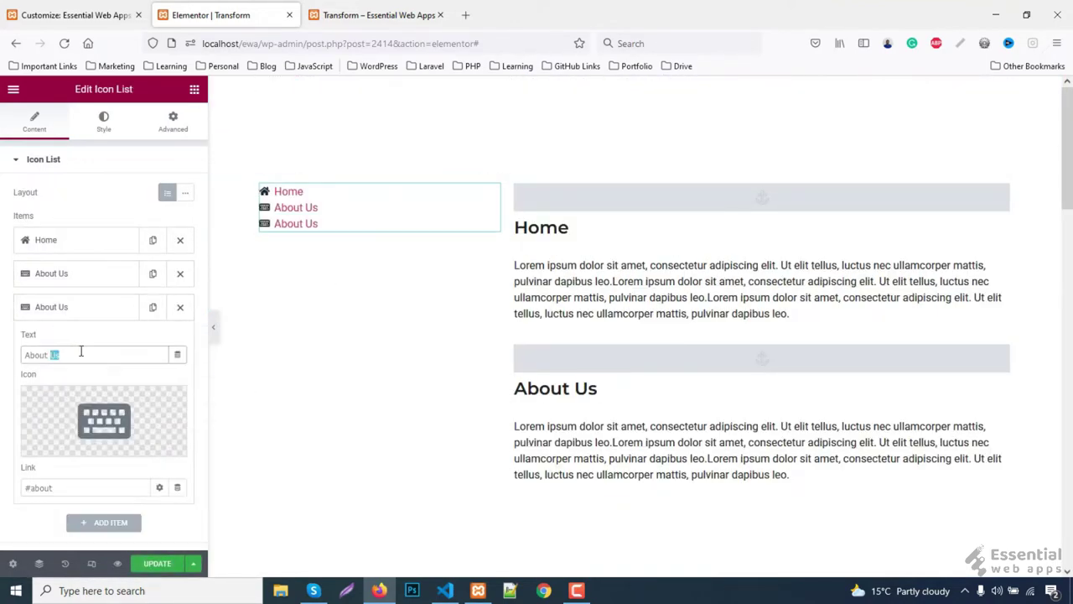
key(ctrl+a)
text(Our Services)
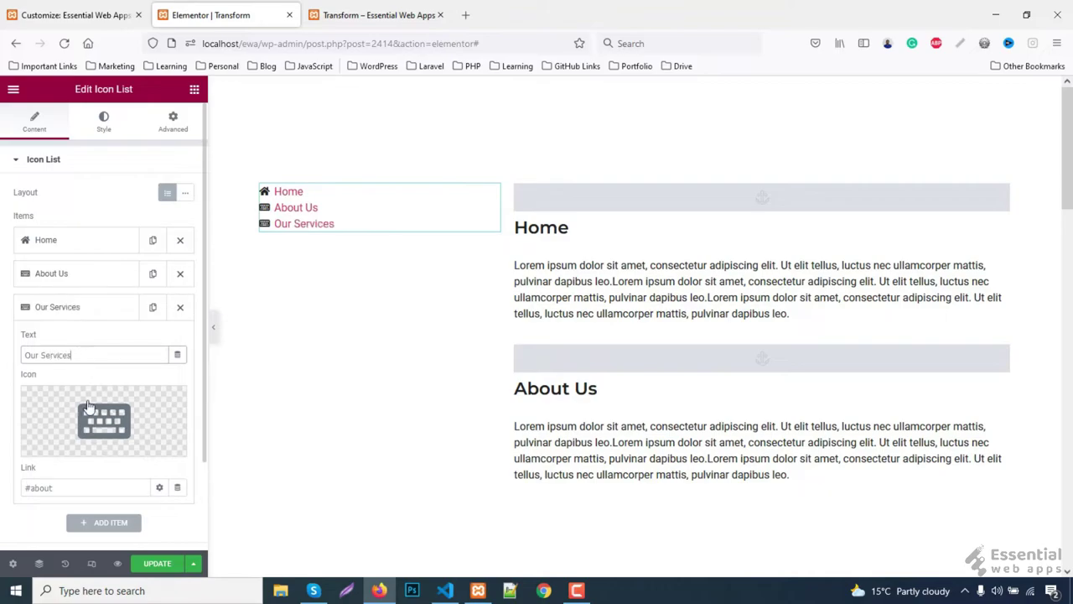
Step: Give the Our Services list item the Layer Group icon and set its link to #services
click(96, 417)
click(633, 367)
click(893, 555)
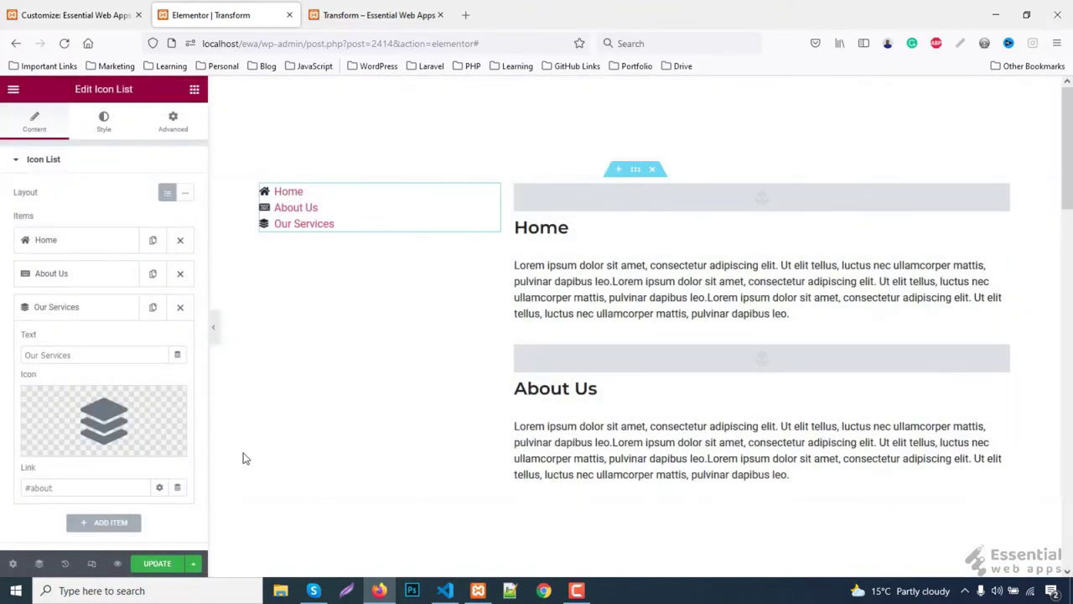
scroll(79, 419, down, 1)
double_click(74, 425)
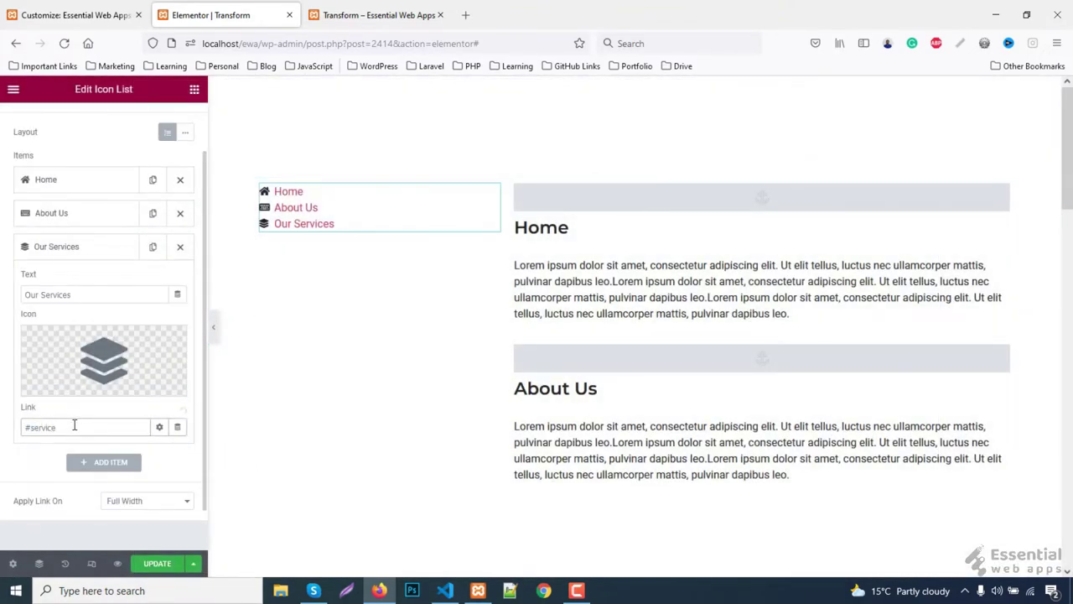
text(services)
Step: Duplicate the Our Services item in the icon list and rename the copy Latest Blog
click(57, 250)
click(152, 247)
triple_click(50, 388)
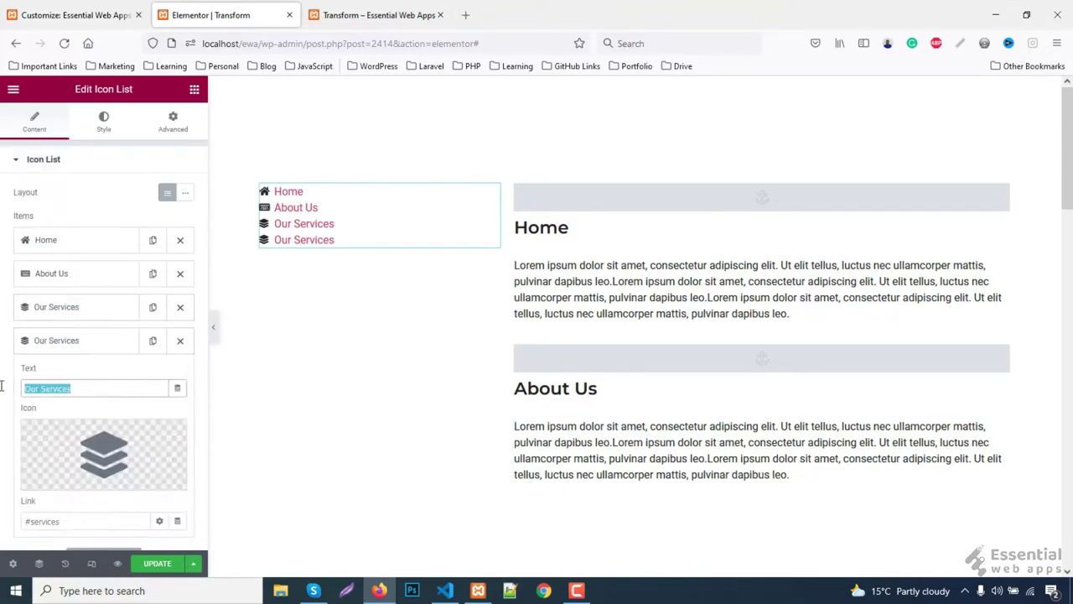
text(Latest Blog)
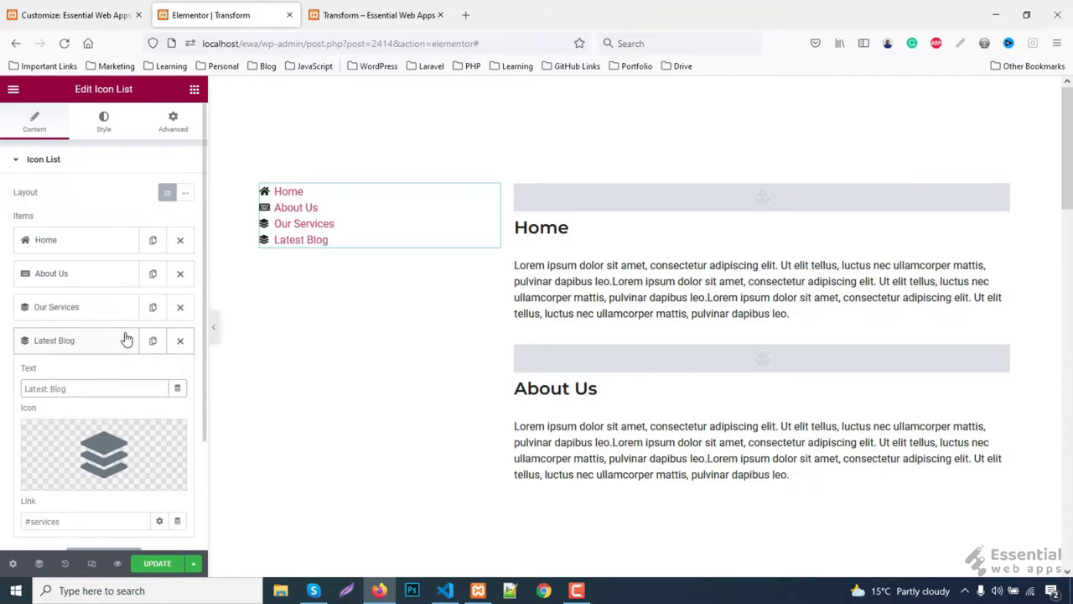
Step: Change the icon of the Latest Blog list item to the List icon from the icon library
click(110, 461)
click(427, 366)
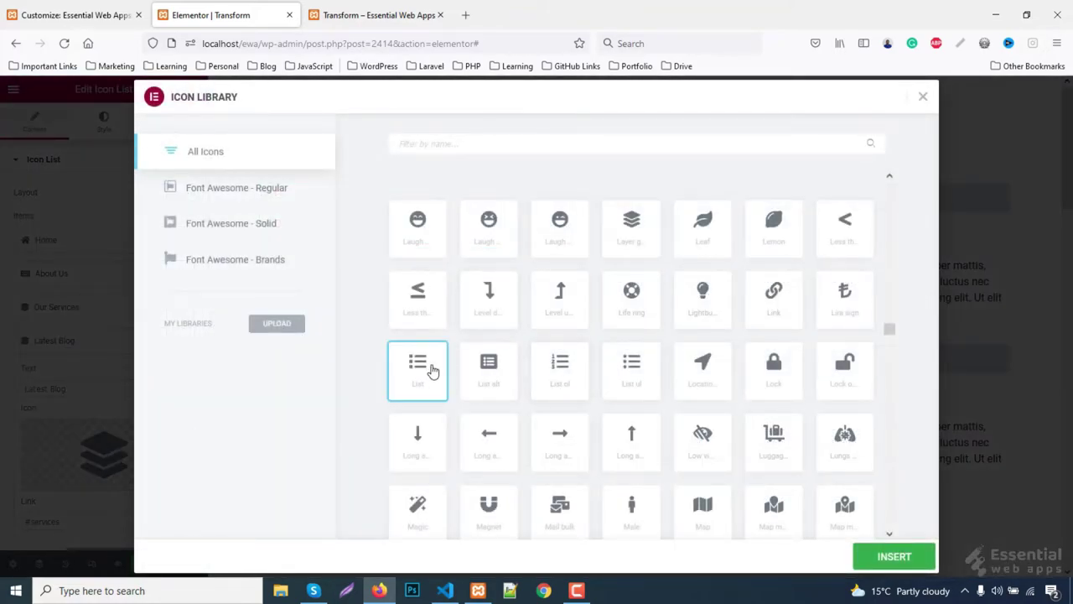
click(894, 555)
Step: Duplicate the Latest Blog item in the icon list and rename the copy Contact Us
click(48, 341)
click(152, 340)
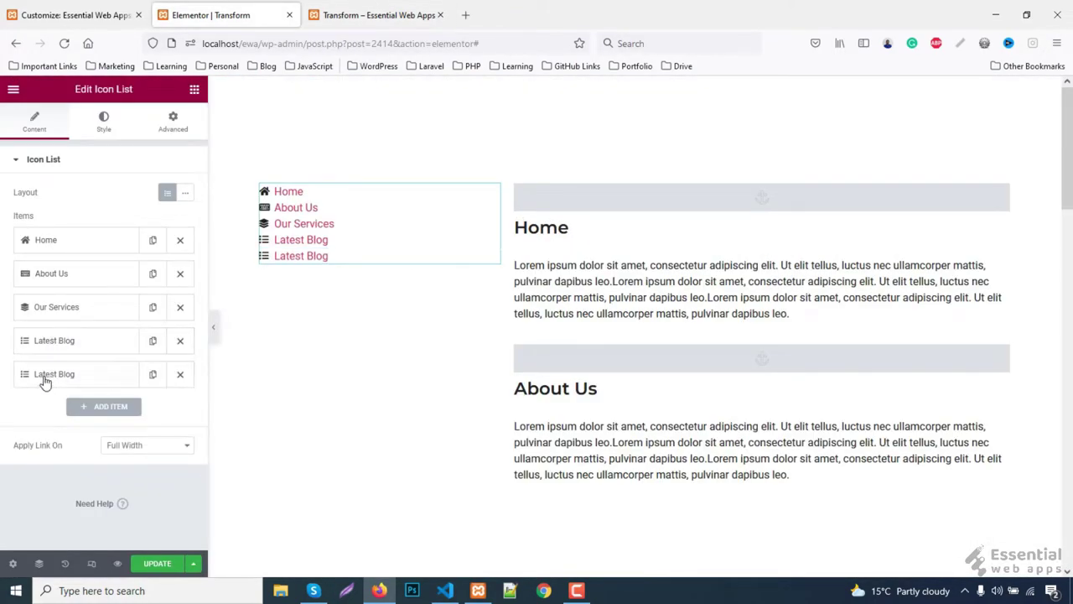
click(41, 374)
triple_click(86, 418)
text(Contact Us)
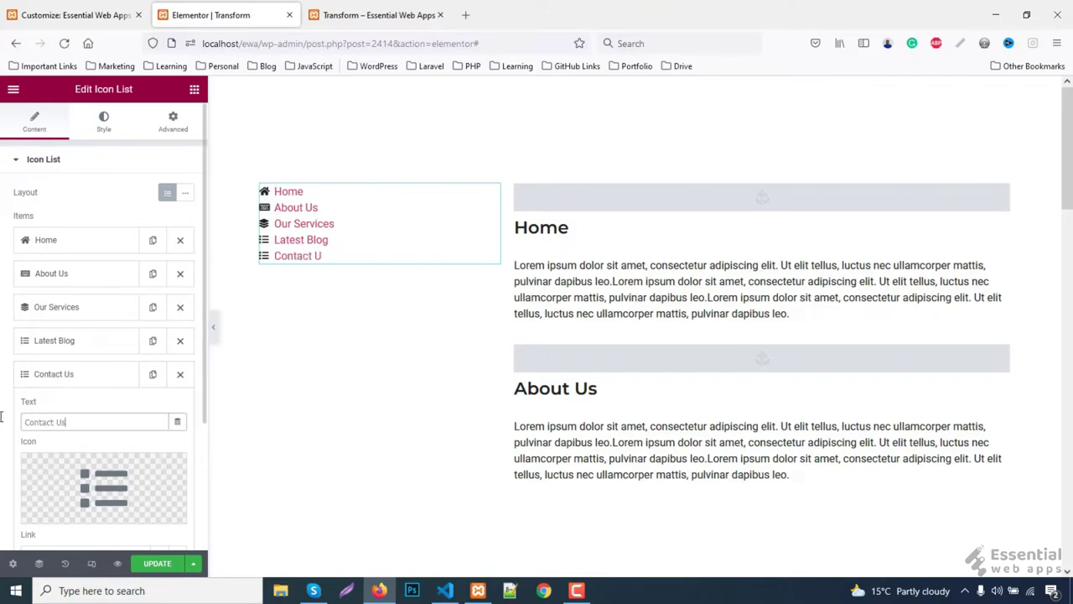
Step: Change the Contact Us list item's icon to the card-shaped money check icon from the icon library
click(134, 478)
scroll(560, 409, down, 10)
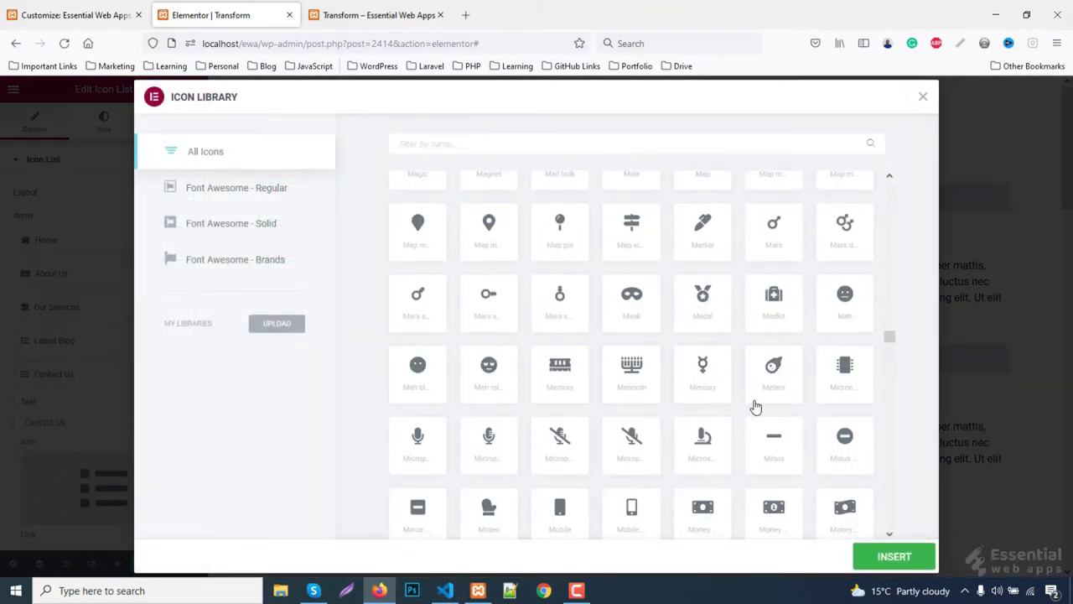
scroll(754, 407, down, 2)
click(489, 474)
click(894, 556)
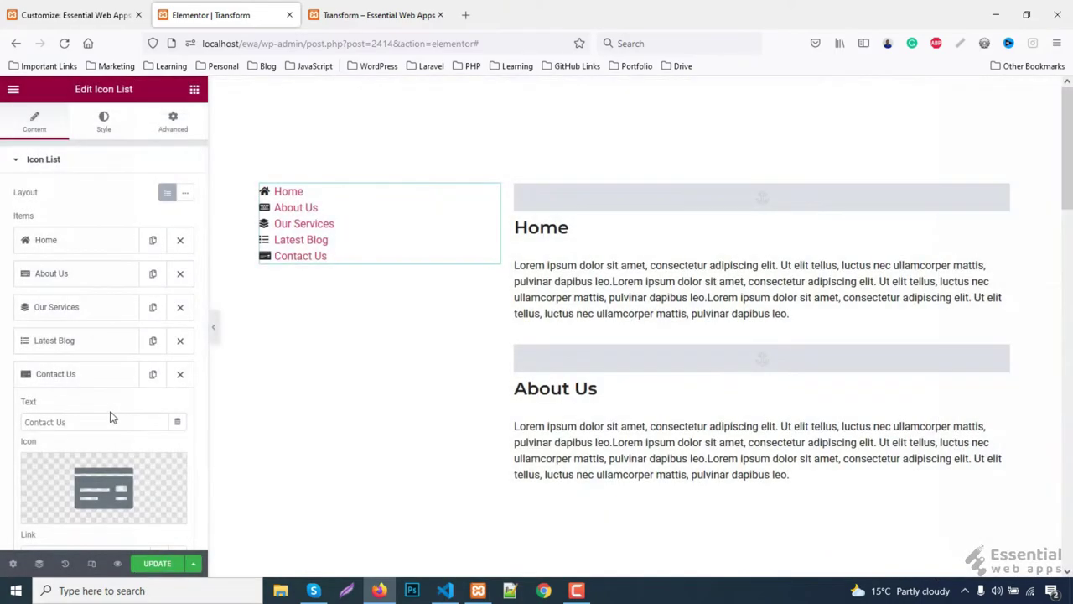
click(65, 375)
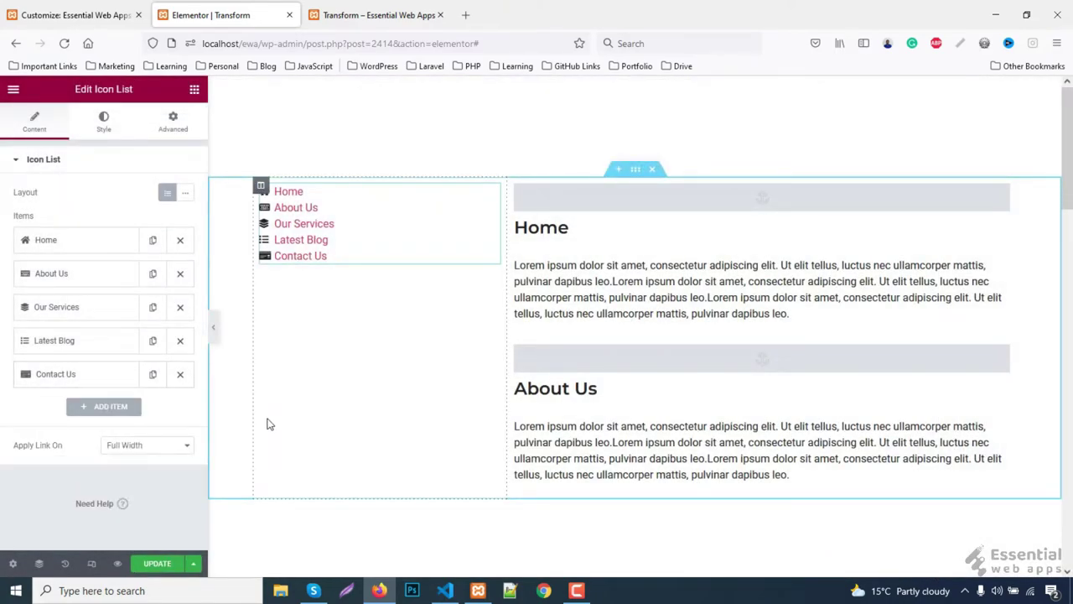
Step: Set the icon list's space between items to 10 and enable a divider coloured #ddd
click(104, 122)
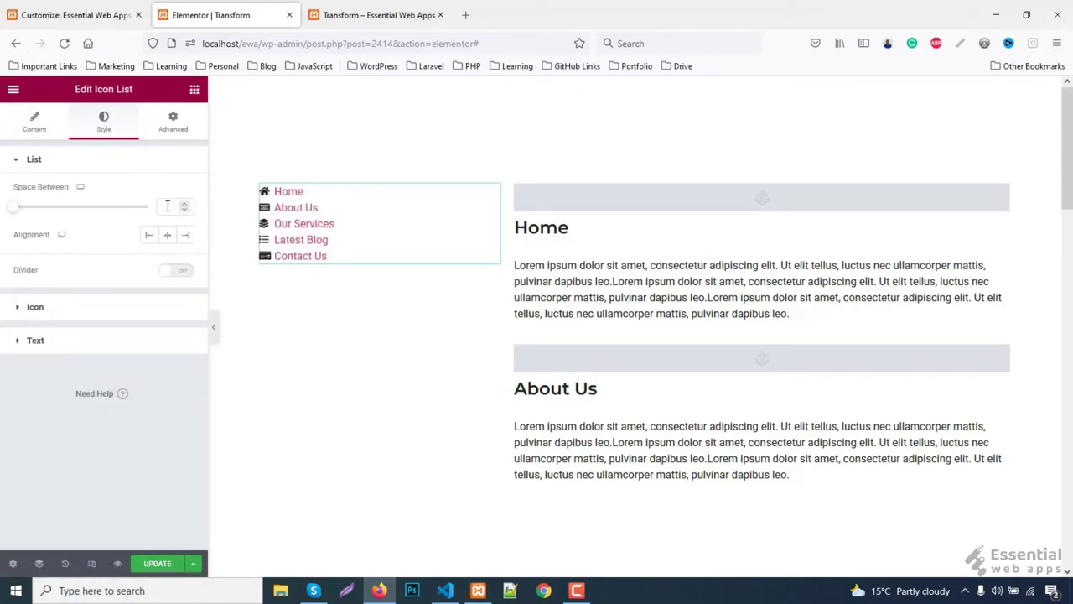
text(10)
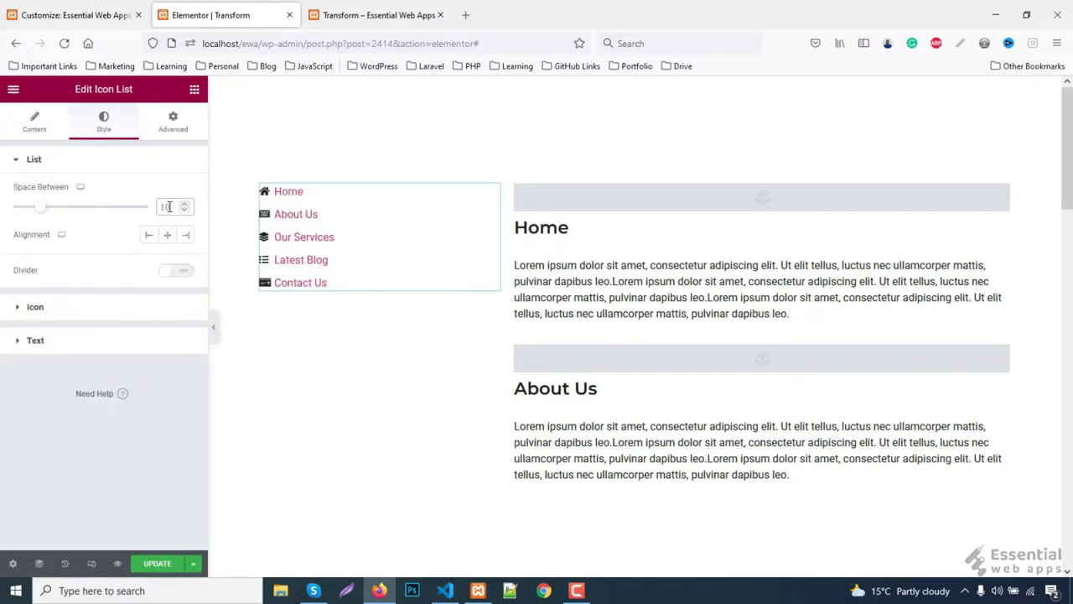
click(184, 272)
scroll(139, 337, down, 1)
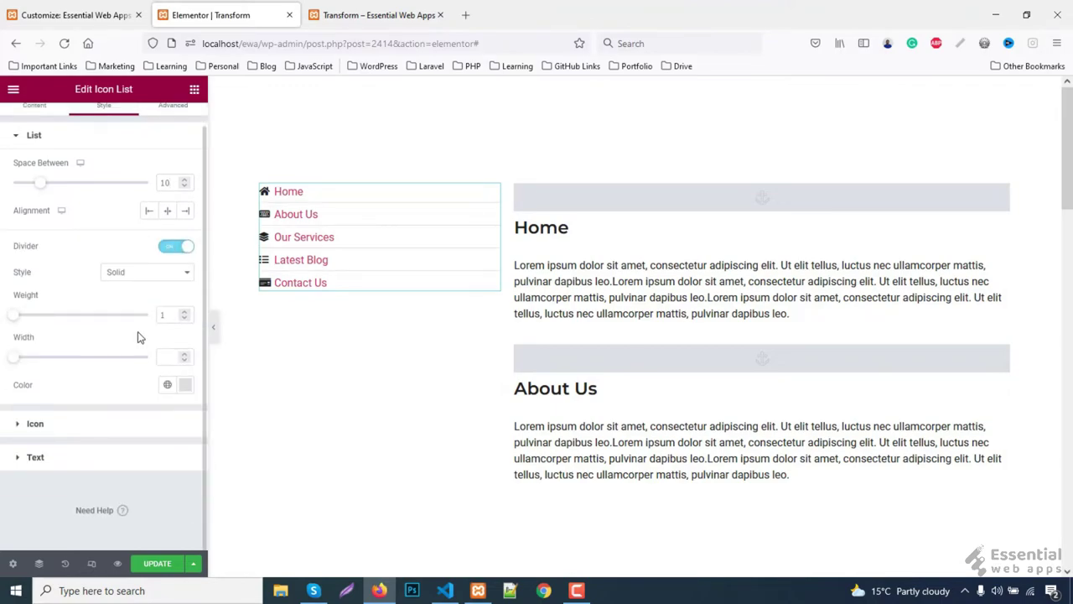
click(185, 385)
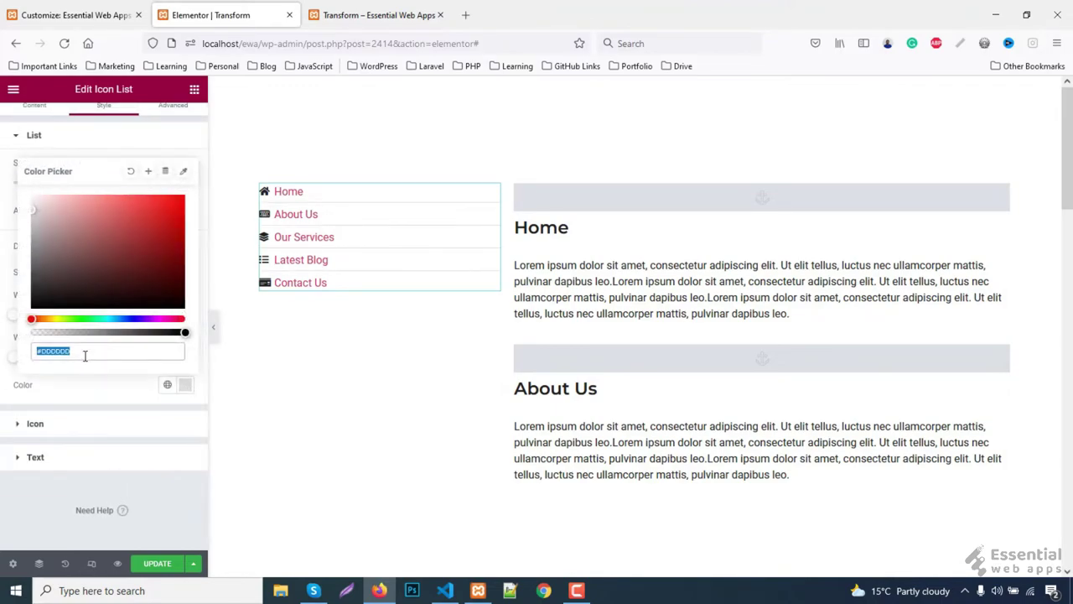
text(ddd)
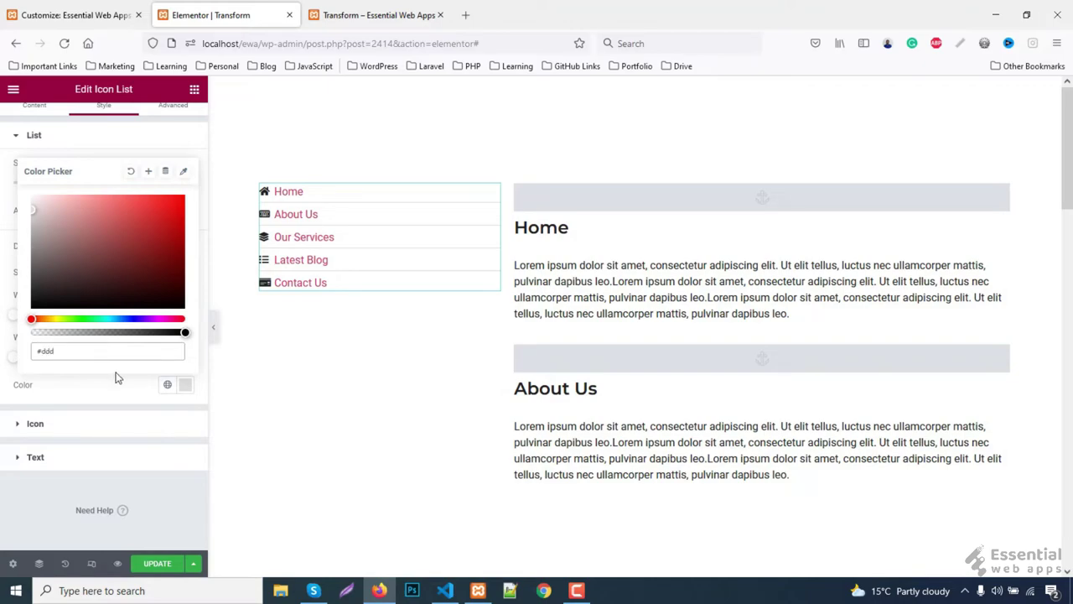
click(185, 386)
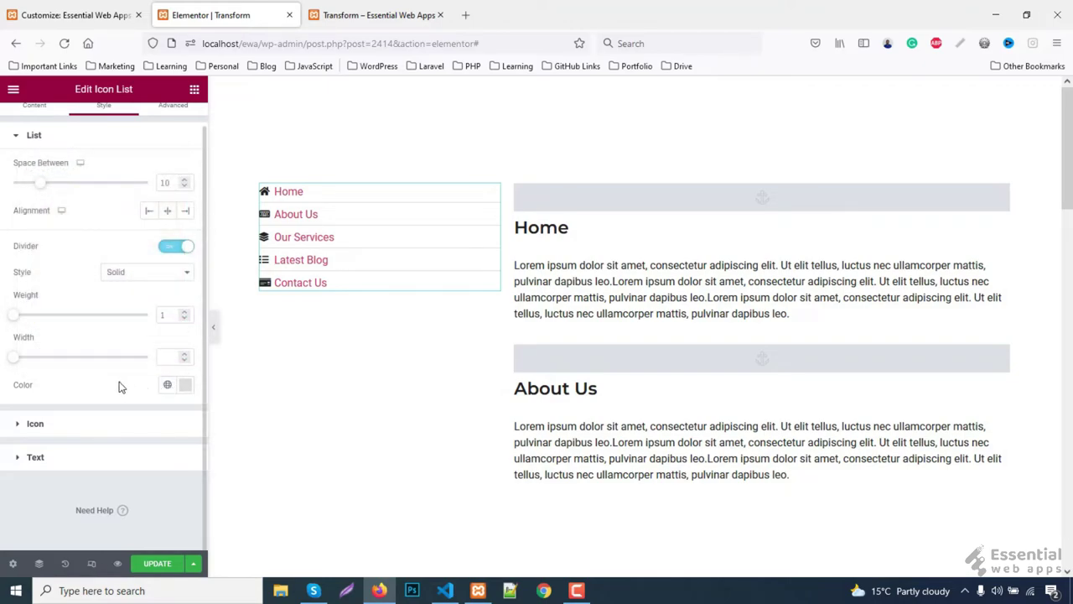
Step: Set the text colour of the icon list items to #333
click(62, 455)
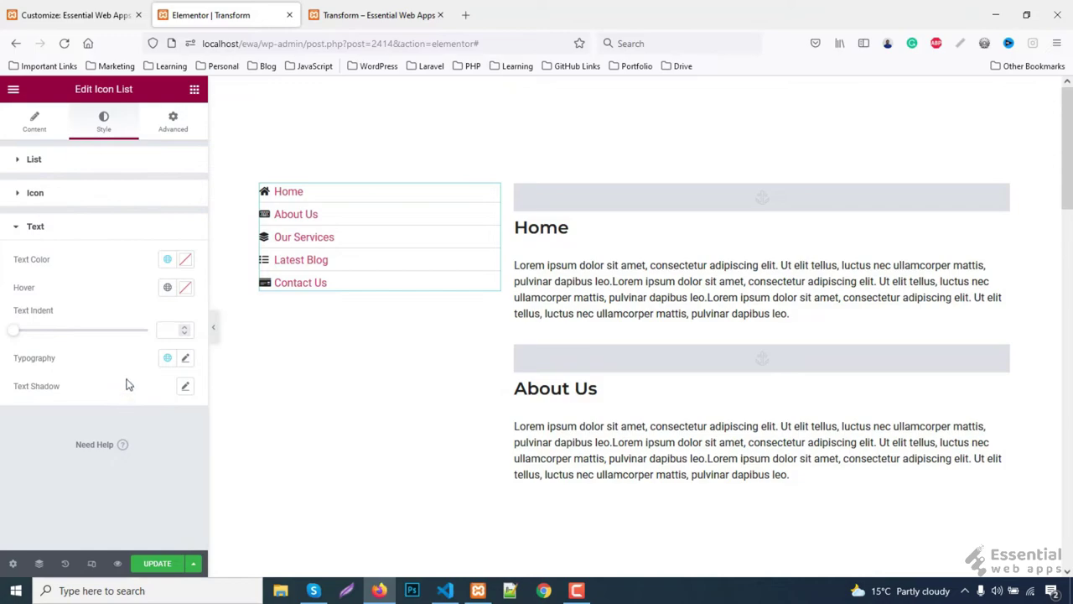
click(186, 262)
click(81, 466)
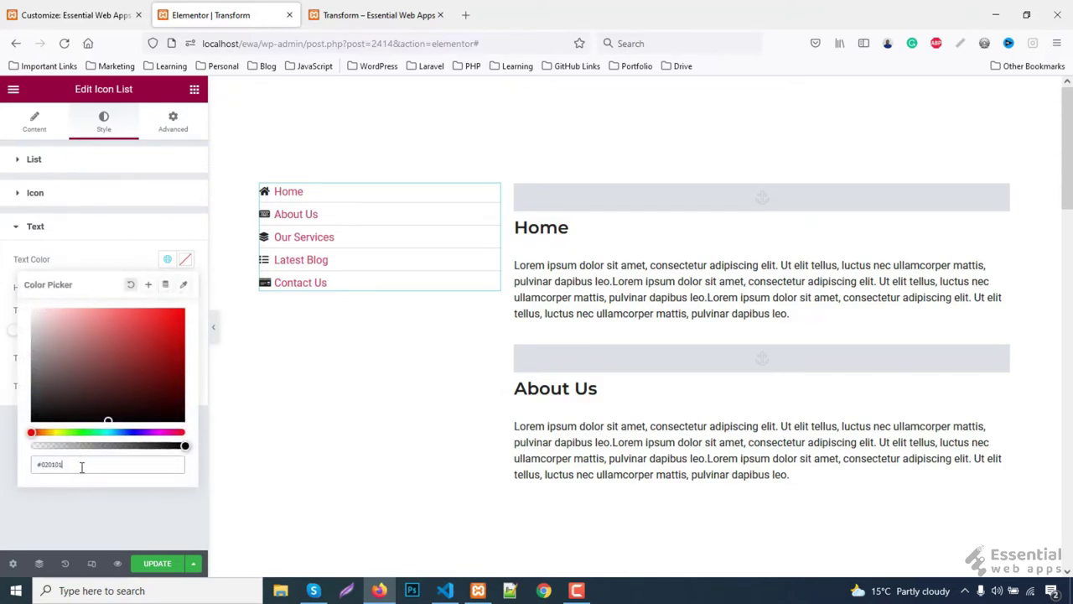
text(#333)
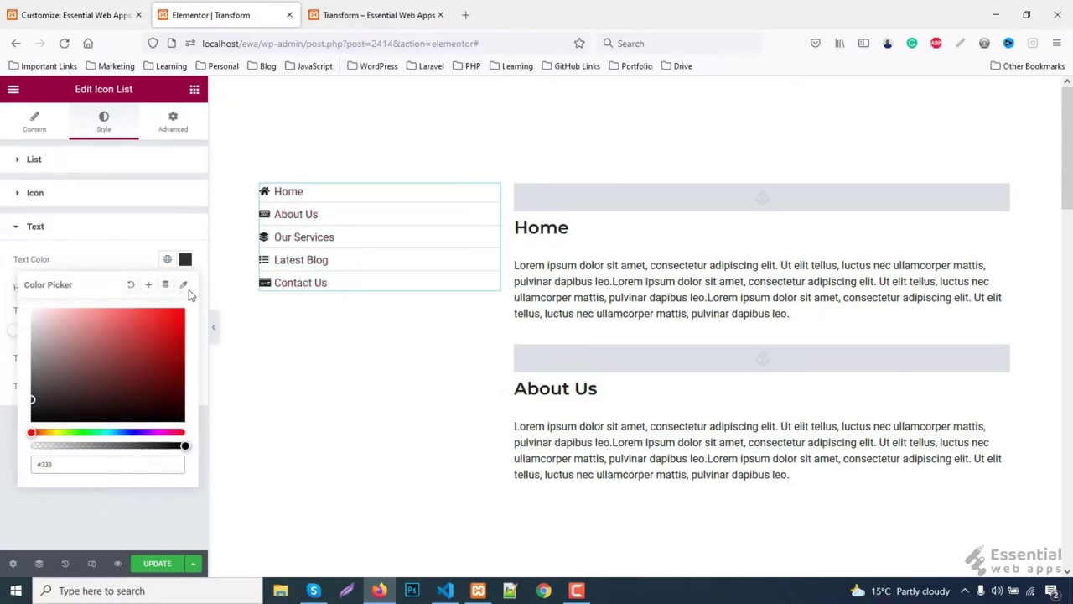
click(185, 259)
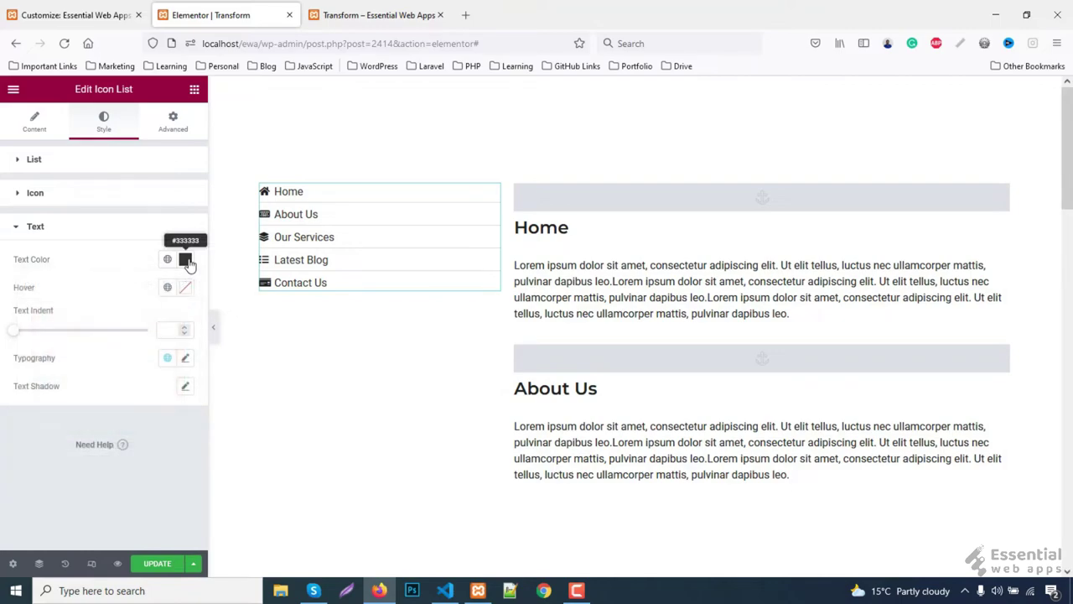
Step: Set the icon list typography to a size of 20 px with an Uppercase transform
click(185, 360)
scroll(163, 357, down, 3)
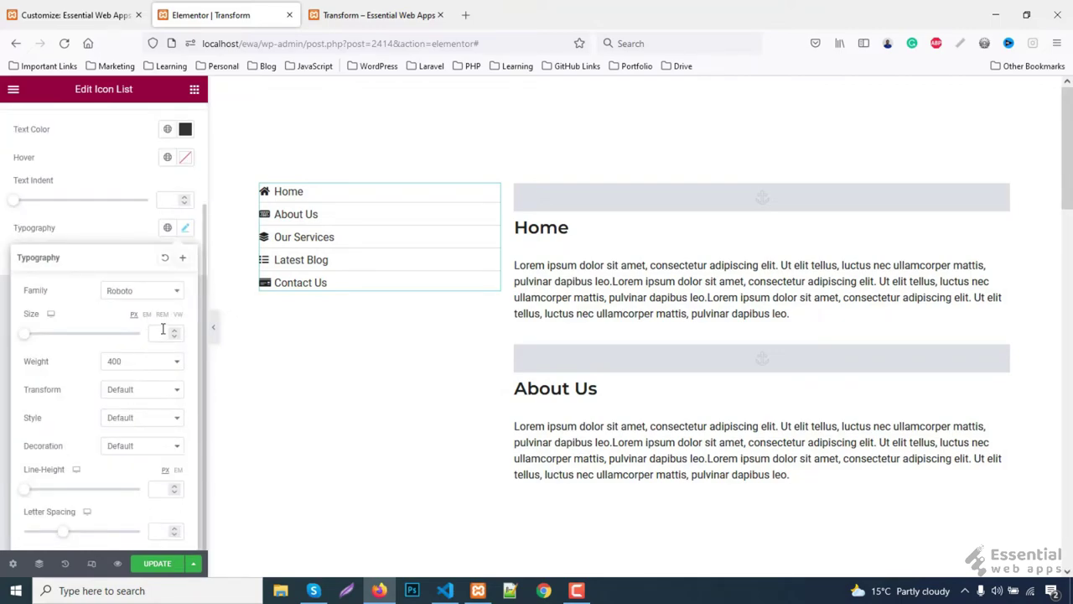
text(20)
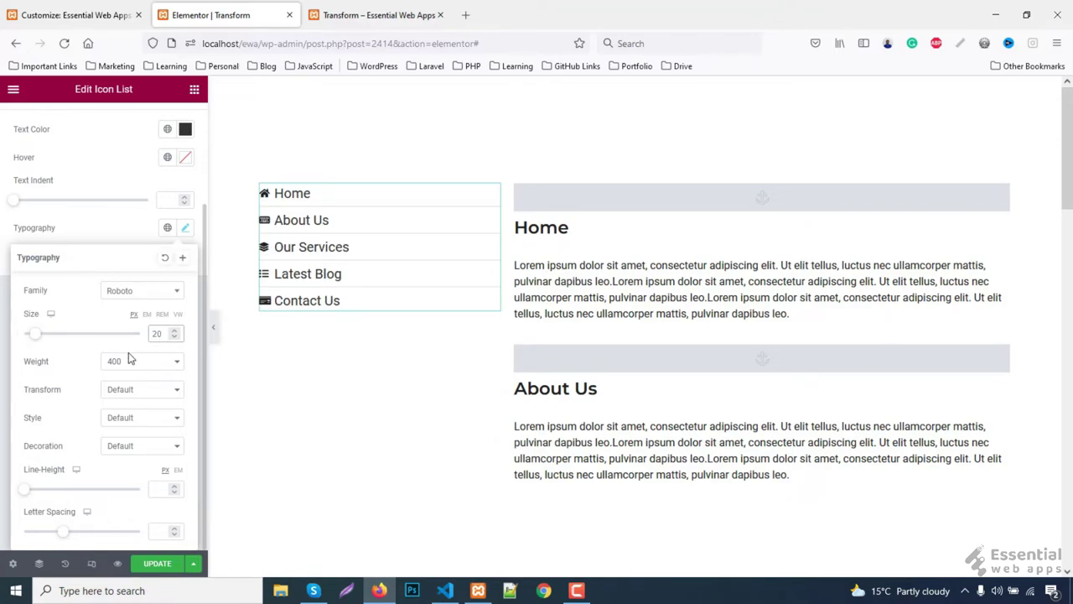
click(139, 391)
click(141, 425)
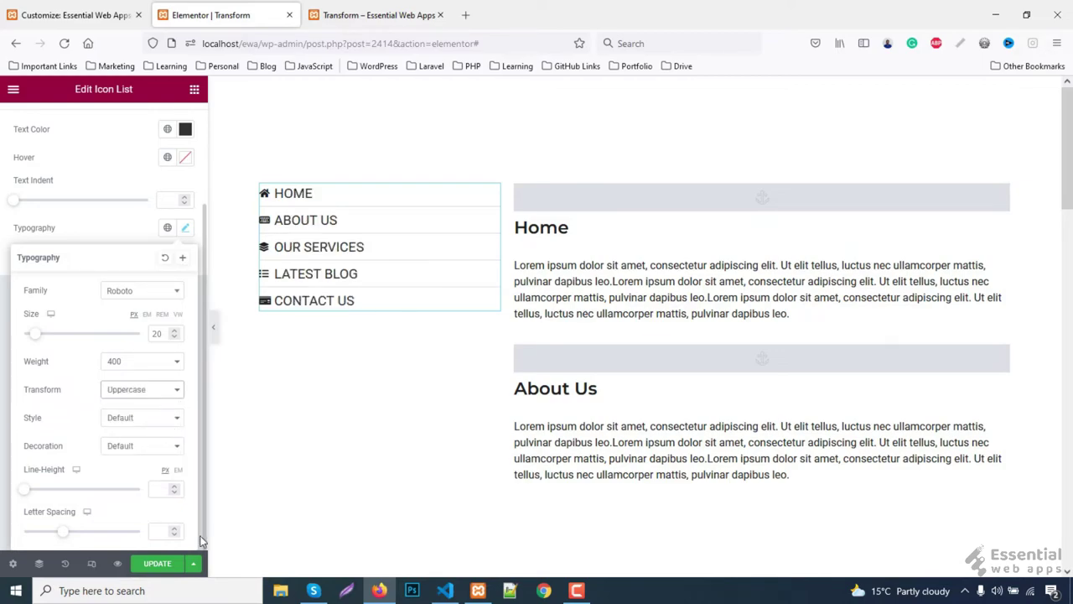
Step: Update the page and reload its preview in the browser to check the styled menu
click(161, 564)
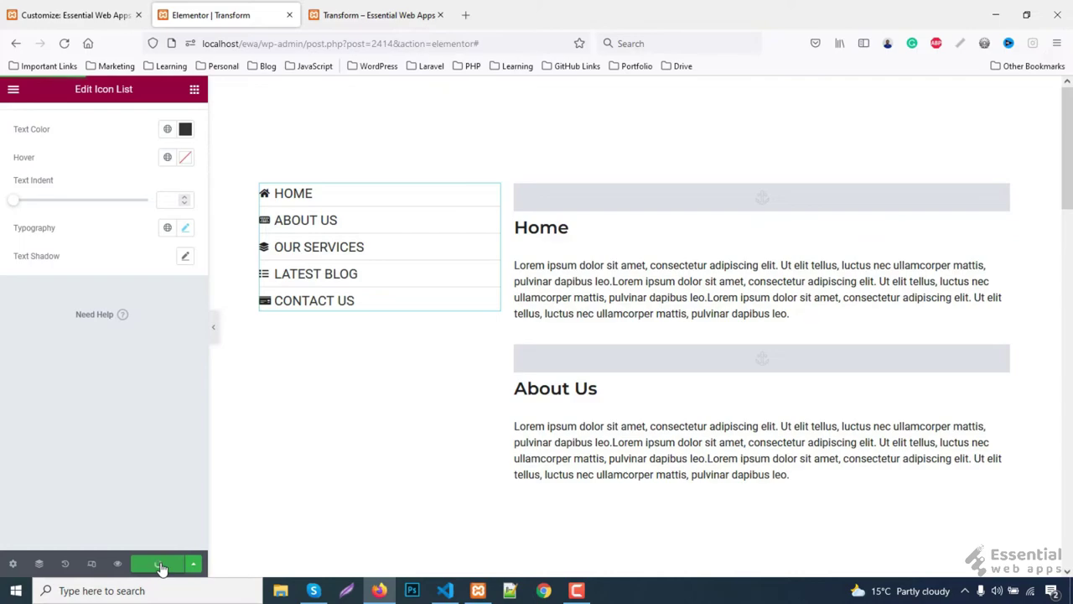
click(354, 10)
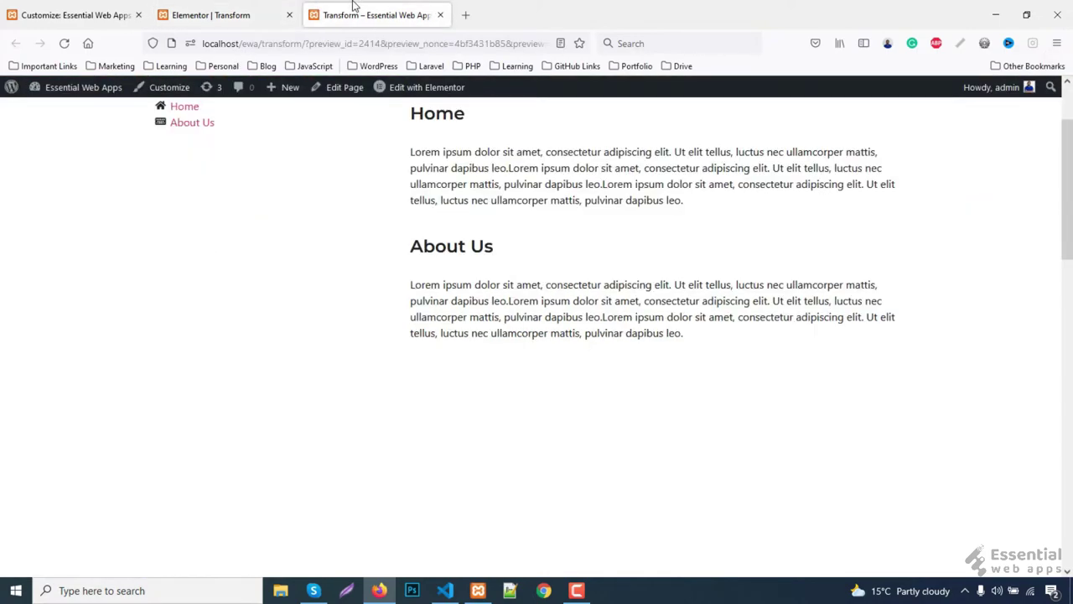
key(F5)
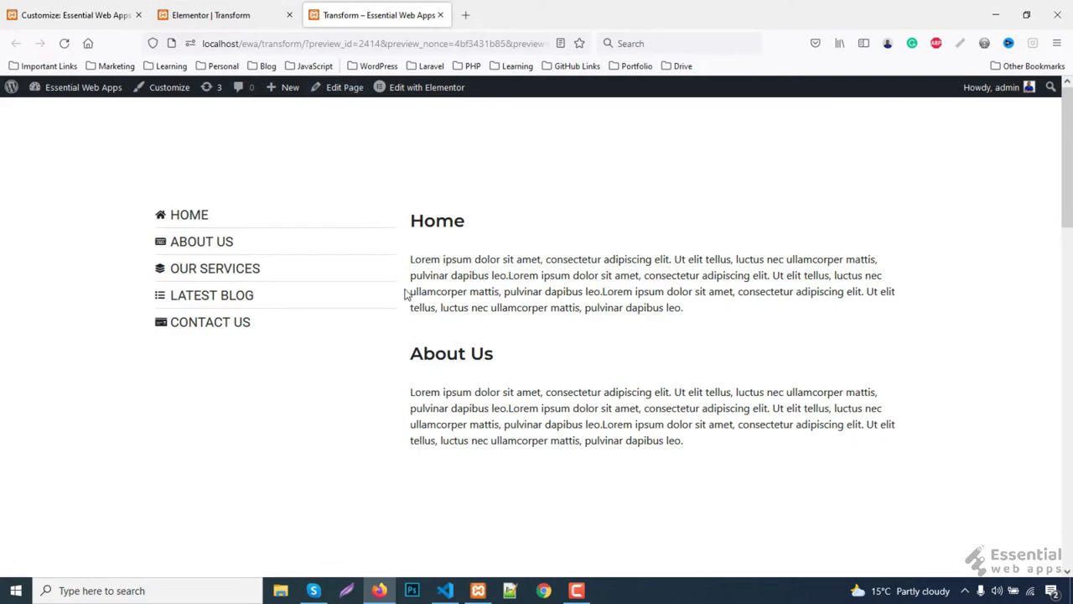
Step: Back in the Elementor editor, unlink the icon list's margins and set the right margin to 60 px, the others to 0
click(270, 19)
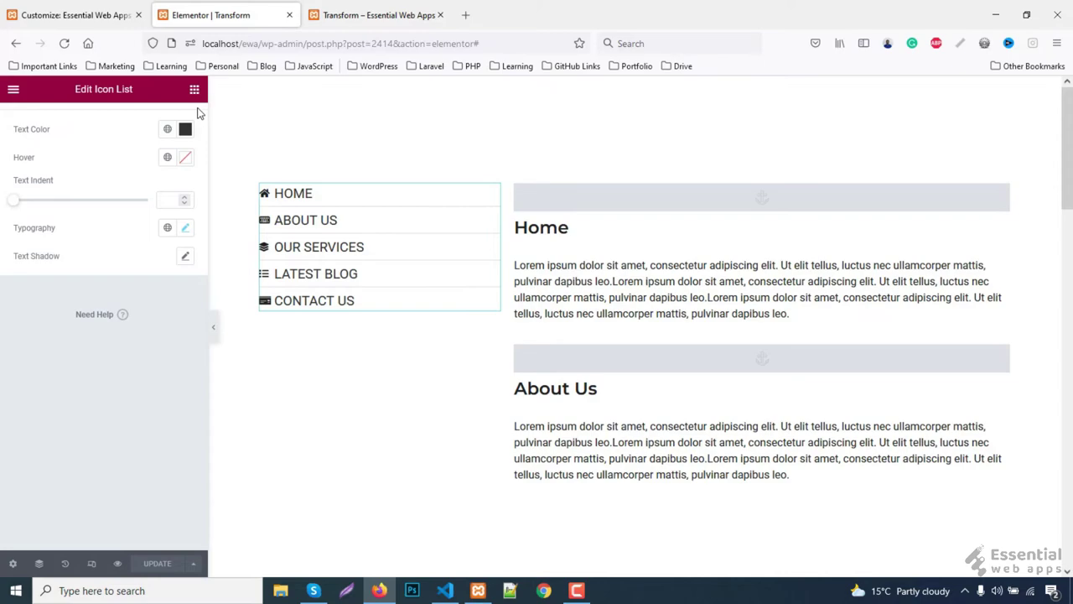
click(174, 124)
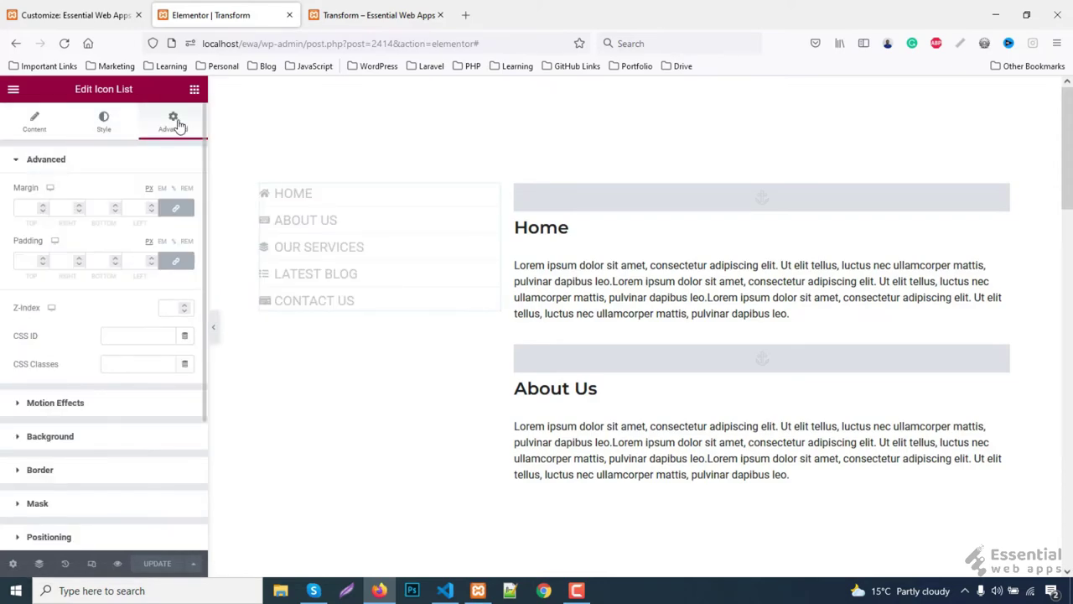
click(175, 208)
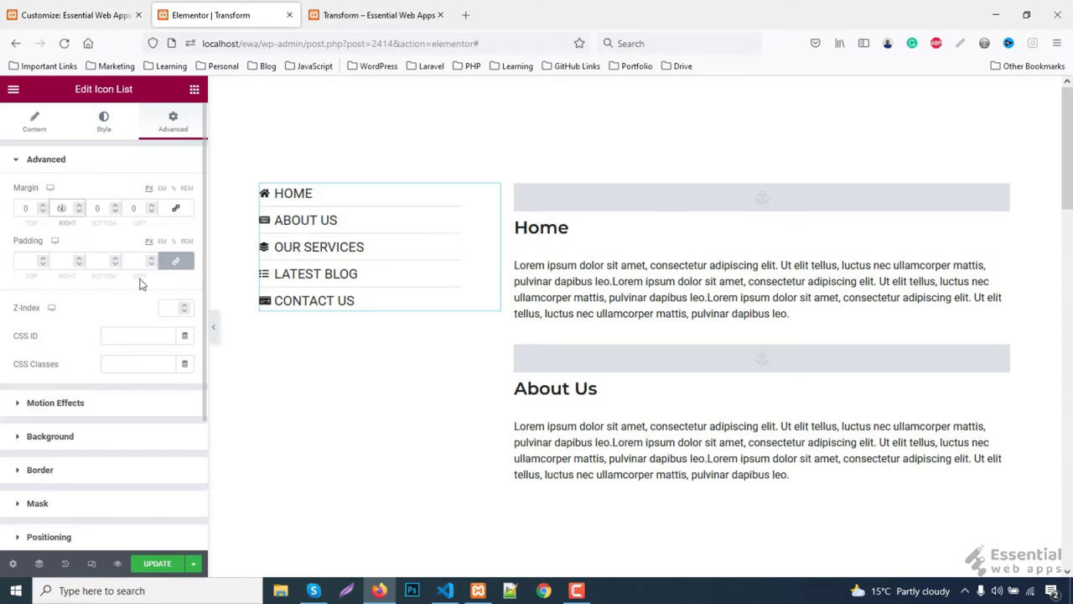
Step: Give the icon list a solid border 1 px wide on all sides, coloured #dddddd
click(56, 469)
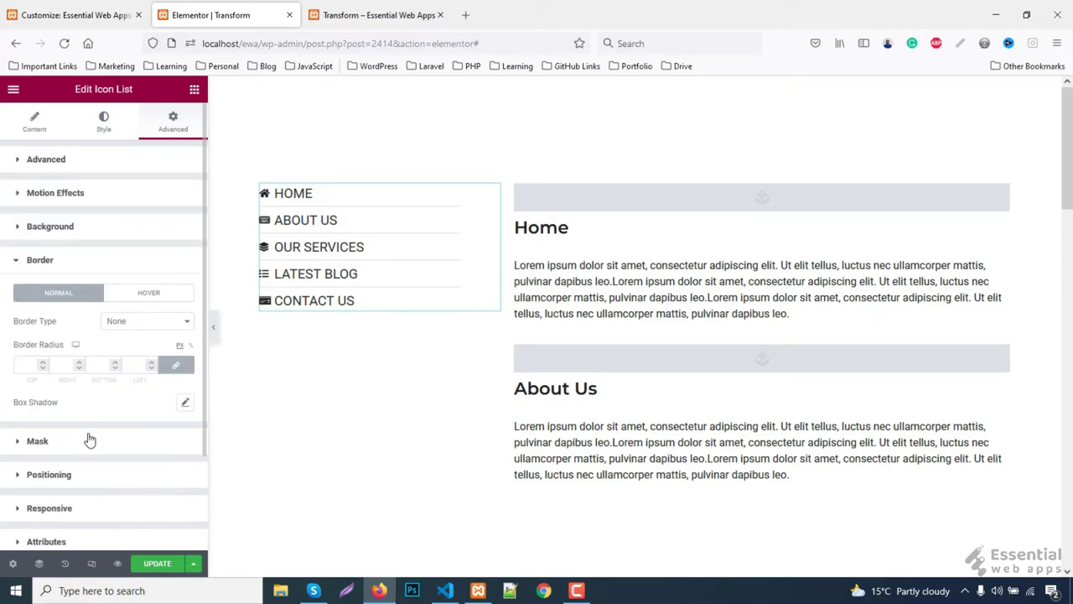
click(146, 327)
click(134, 352)
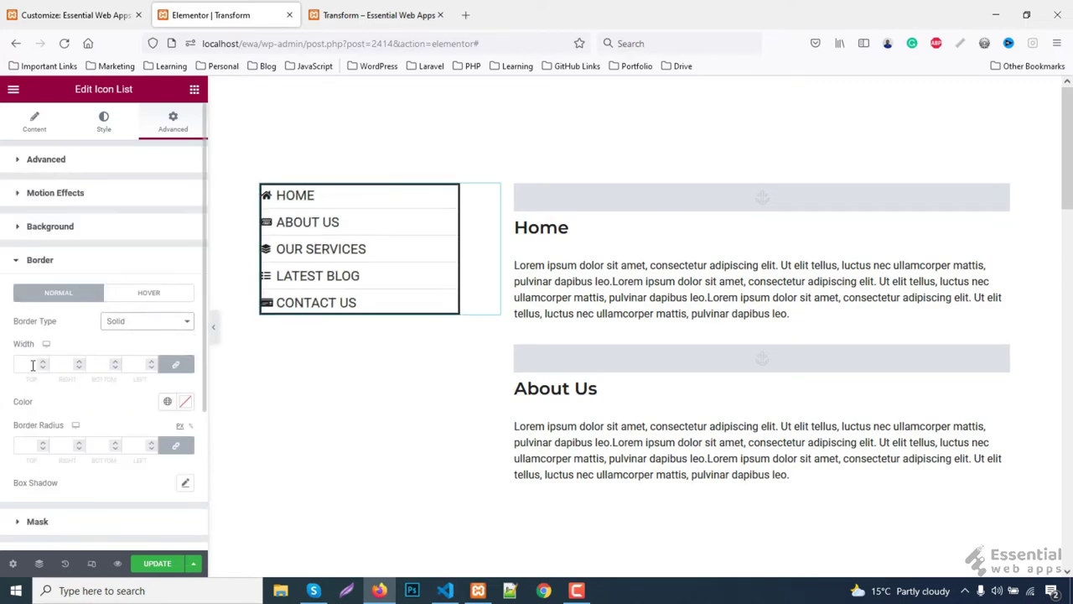
click(185, 402)
text(#d)
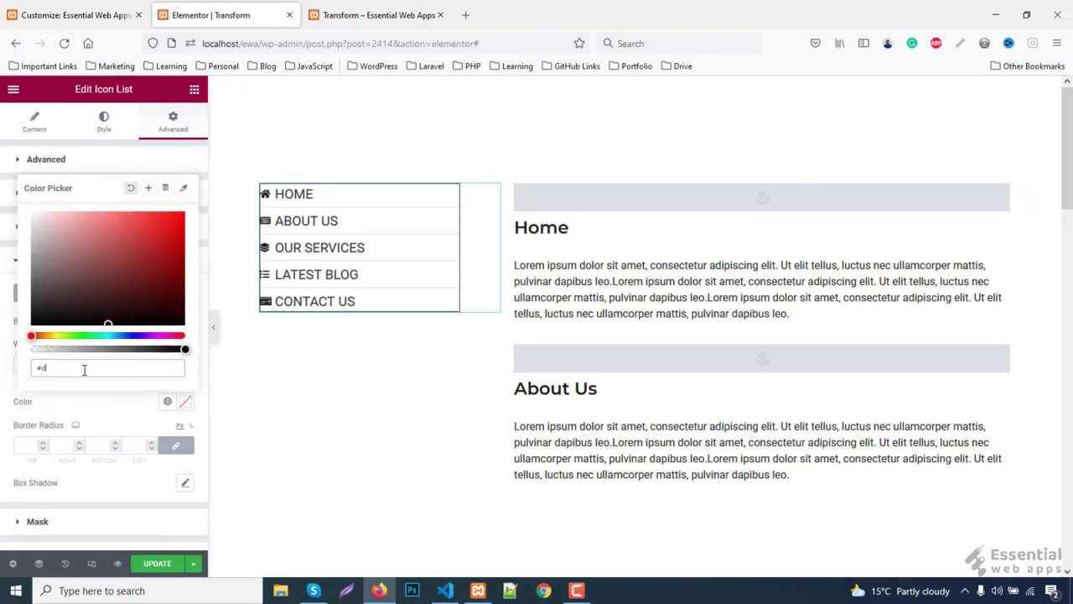
text(ddddd)
click(184, 401)
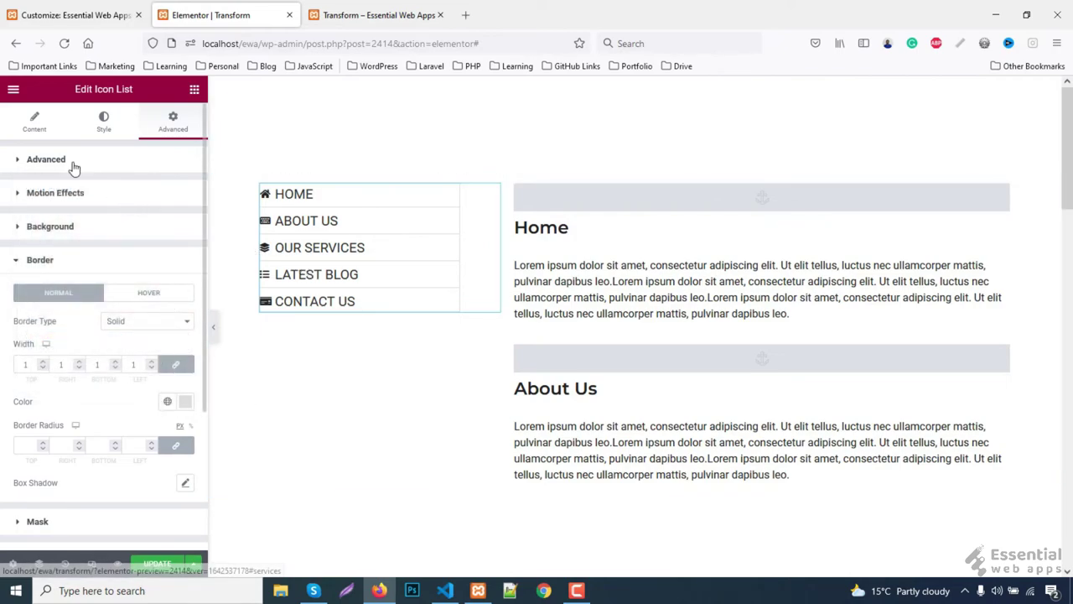
Step: Set the icon list's padding to 20 px on all sides
click(58, 160)
click(32, 262)
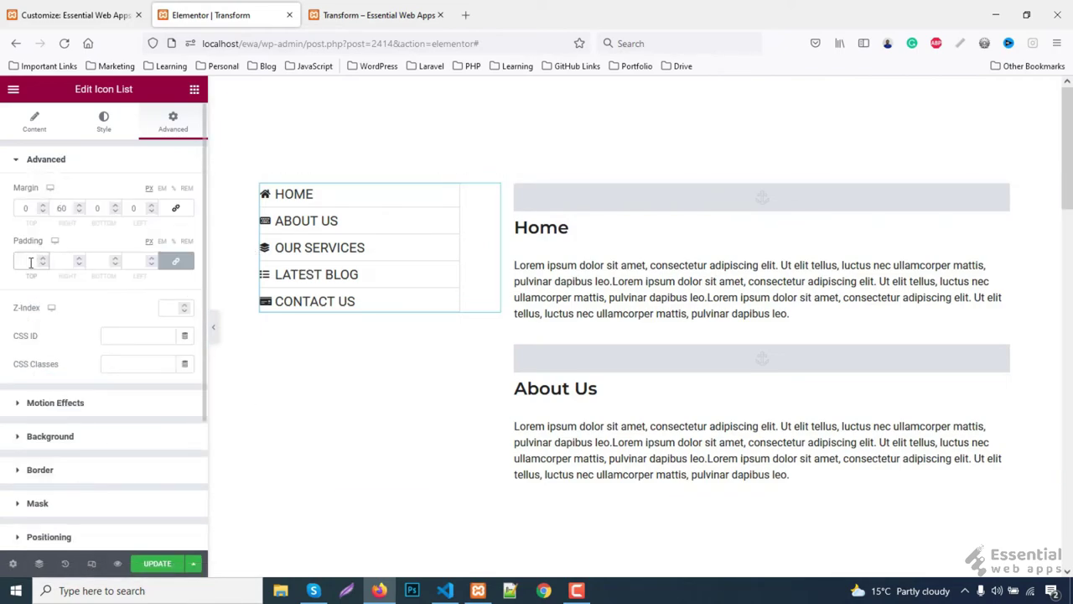
text(20)
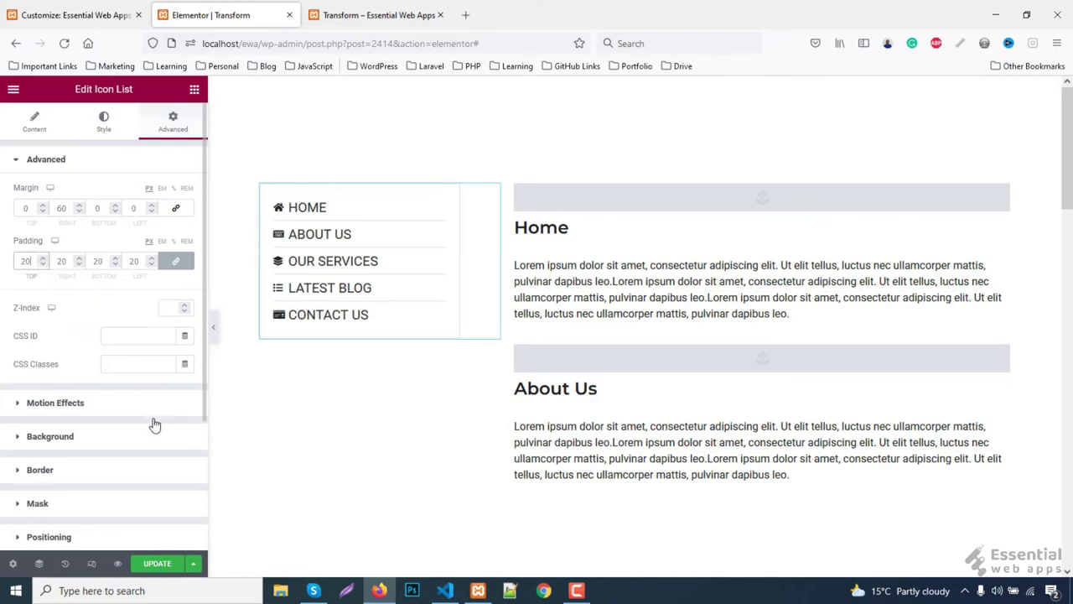
Step: Save the icon list's margin, border and padding changes to the page and refresh the Transform page preview
click(157, 563)
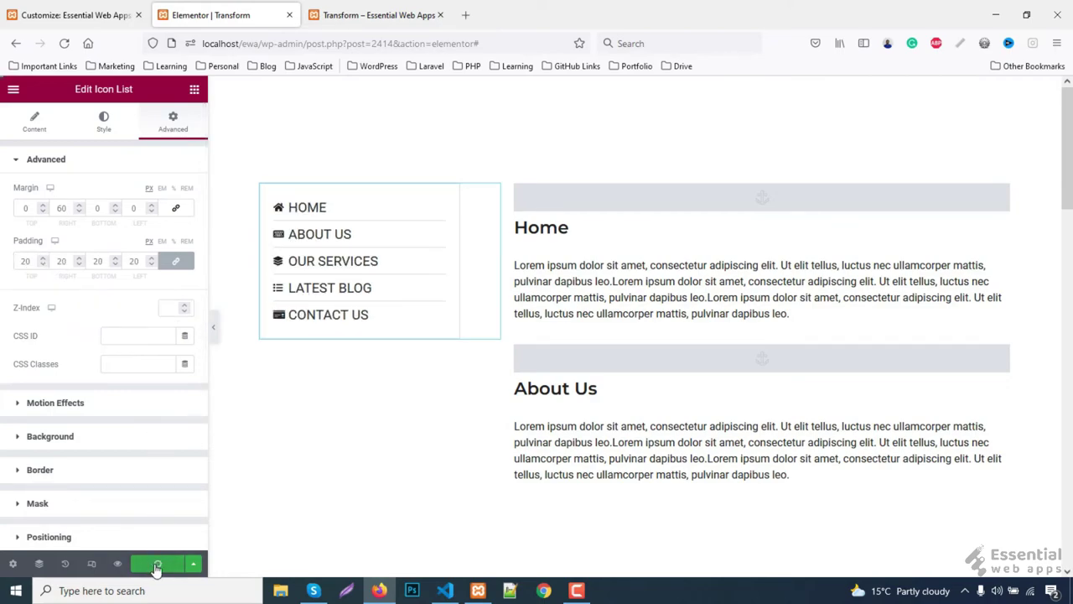
click(390, 14)
key(F5)
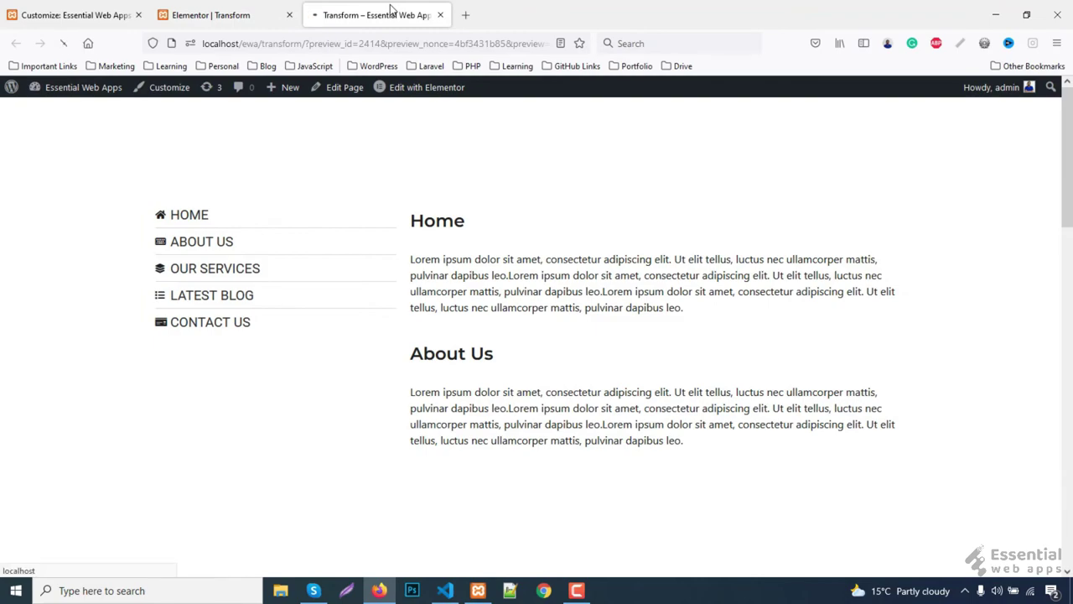